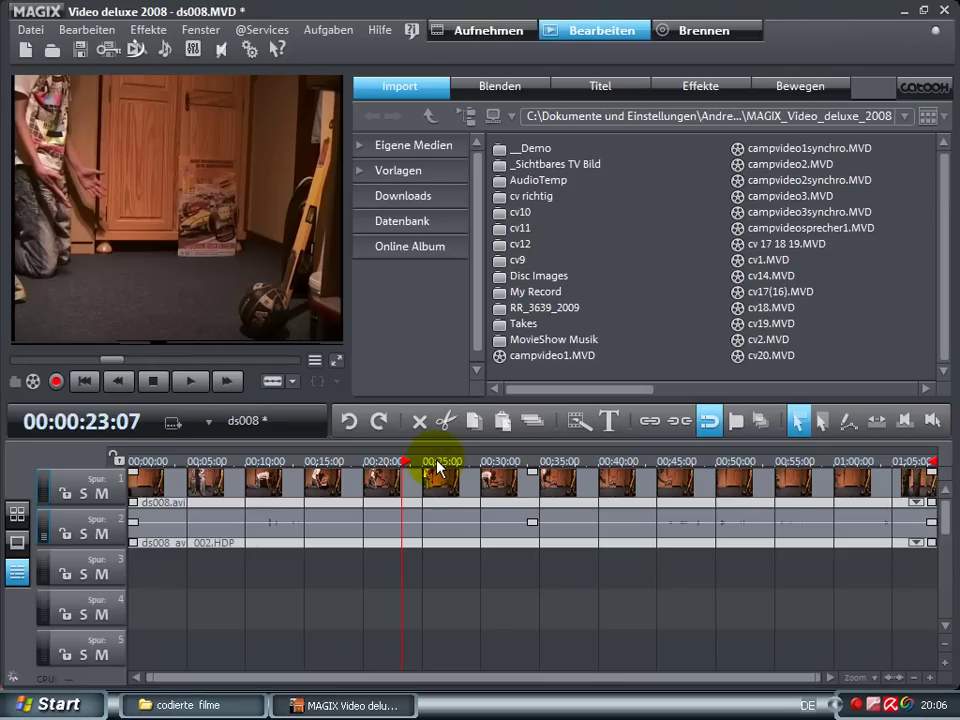
Step: Split the ds008 video and audio clips on tracks 1 and 2 at 00:00:25:13
{"action": "left_click", "coordinate": [428, 461]}
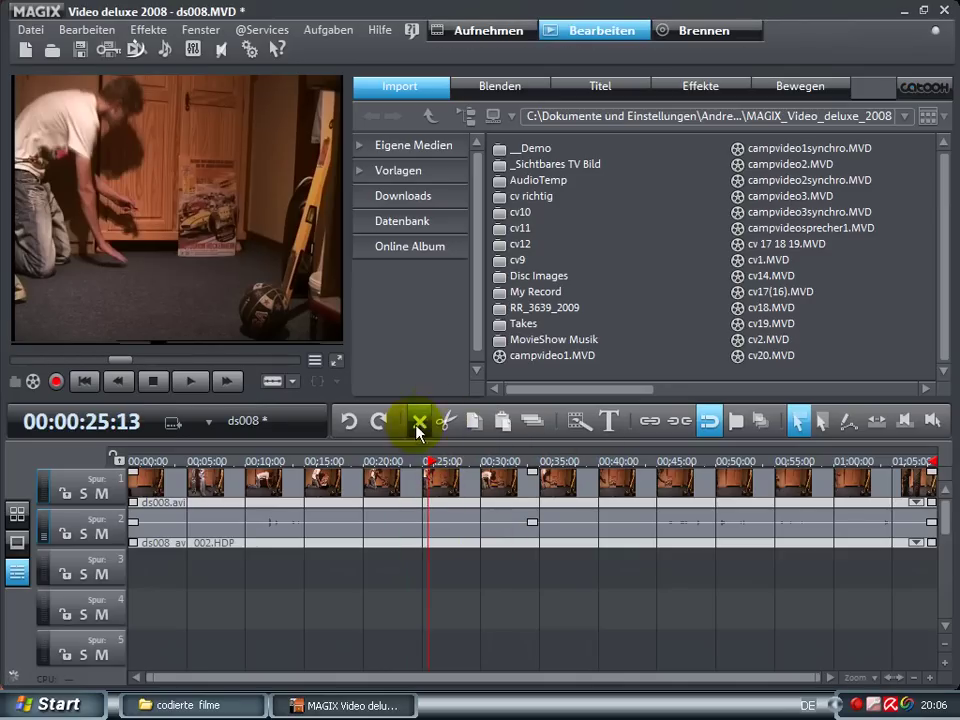
{"action": "left_click", "coordinate": [930, 680]}
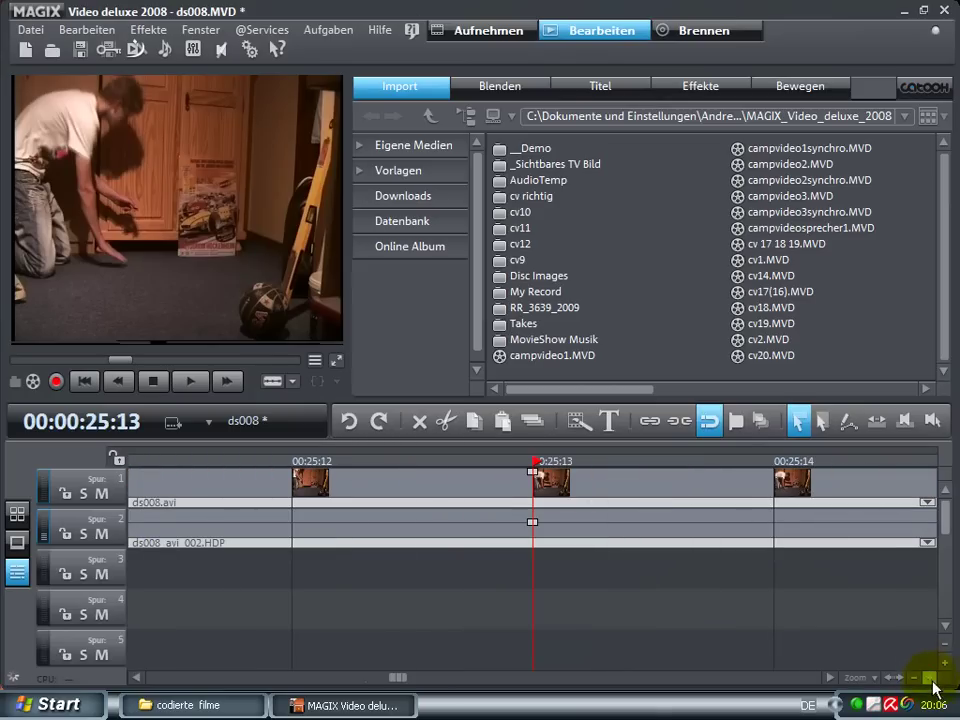
{"action": "left_click", "coordinate": [272, 381]}
{"action": "left_click", "coordinate": [250, 473]}
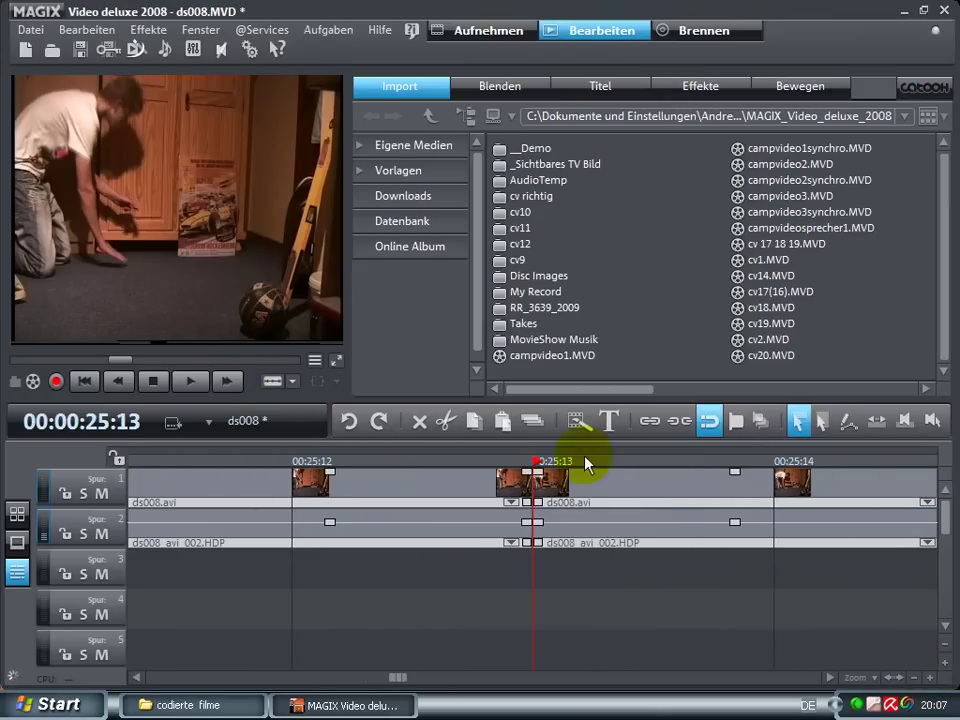
Step: Split the clips again one frame further on, at 00:00:25:14, to isolate a single frame
{"action": "key", "text": "Right"}
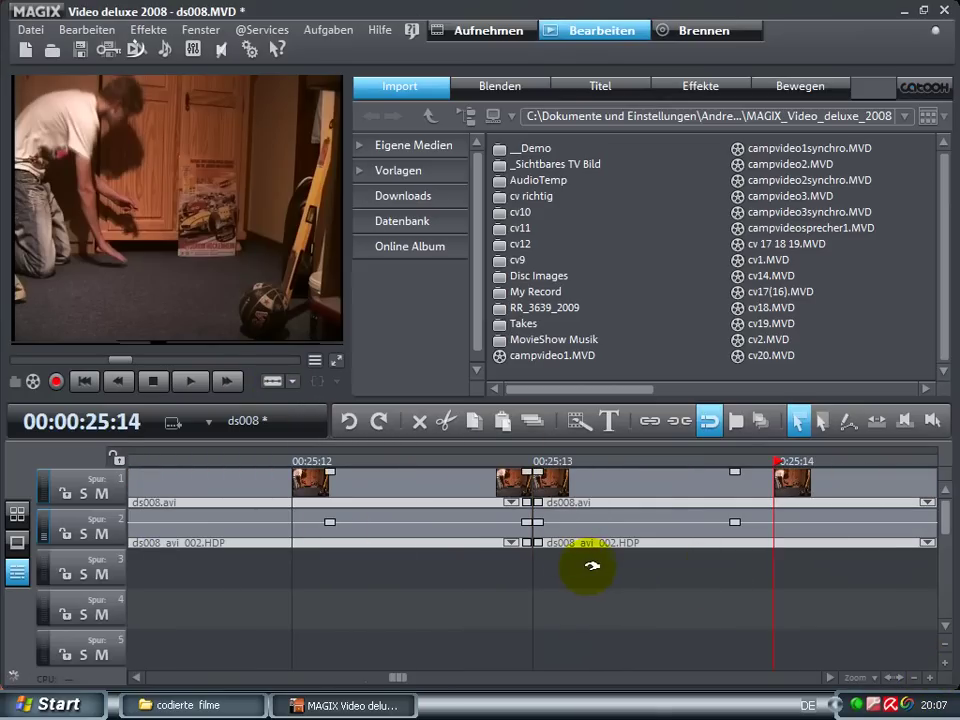
{"action": "left_click", "coordinate": [588, 460]}
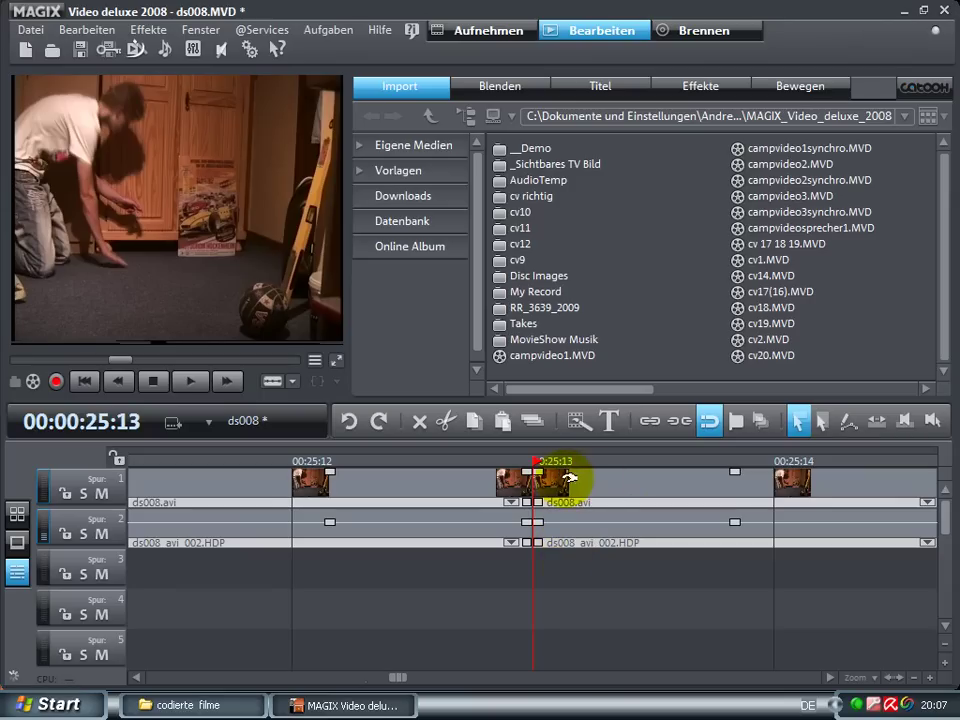
{"action": "key", "text": "Right"}
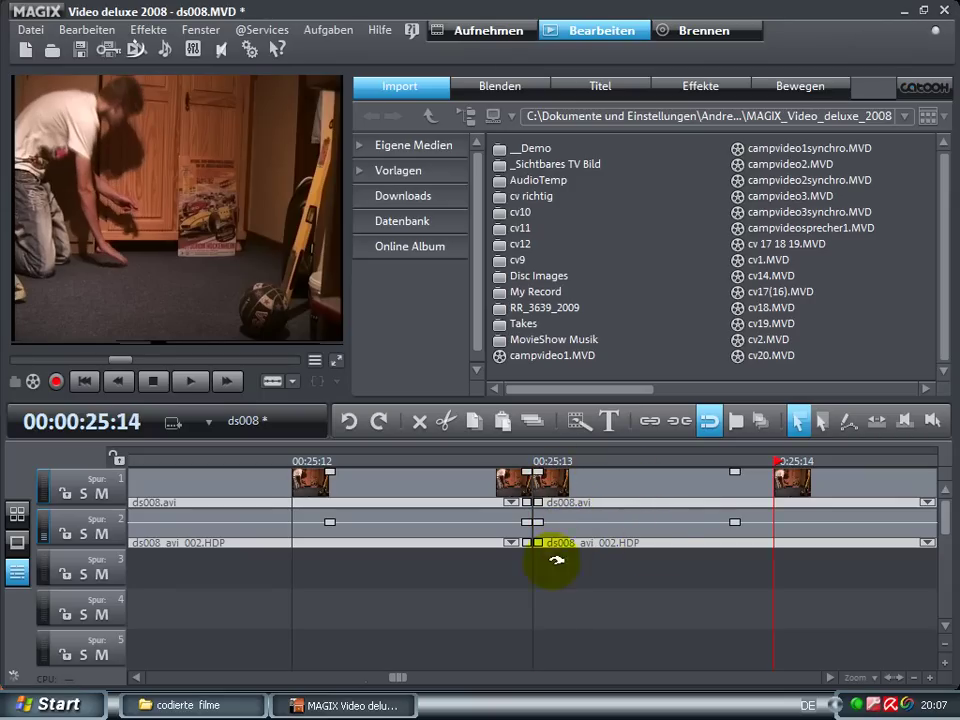
{"action": "left_click", "coordinate": [272, 380]}
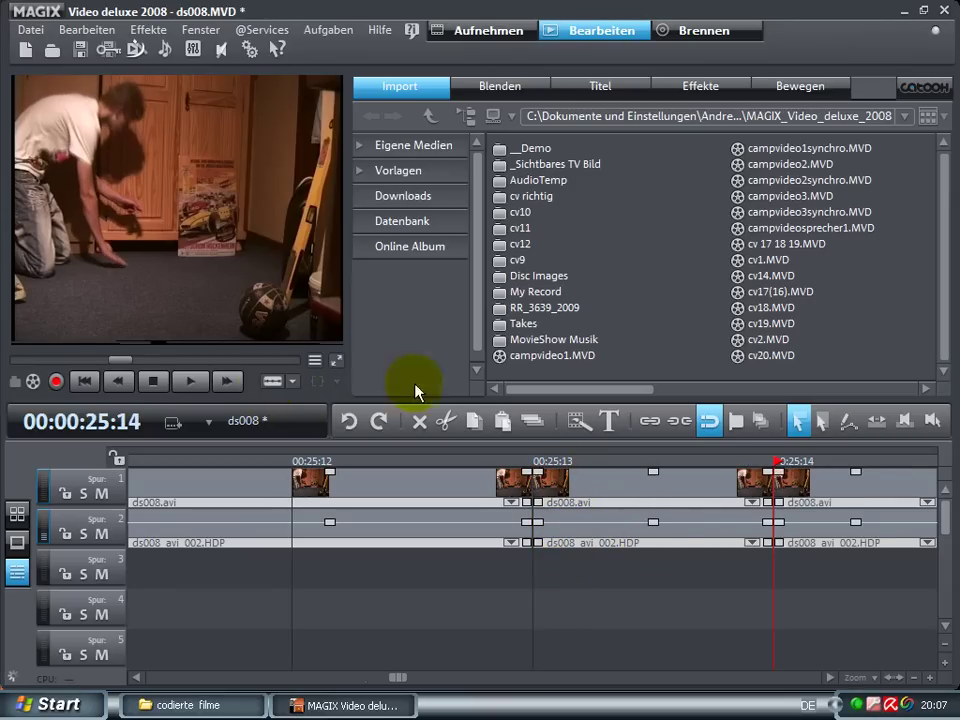
Step: Copy the isolated single-frame video and audio clip and place the copy on tracks 3 and 4 at 00:00:25:13
{"action": "left_click", "coordinate": [630, 500]}
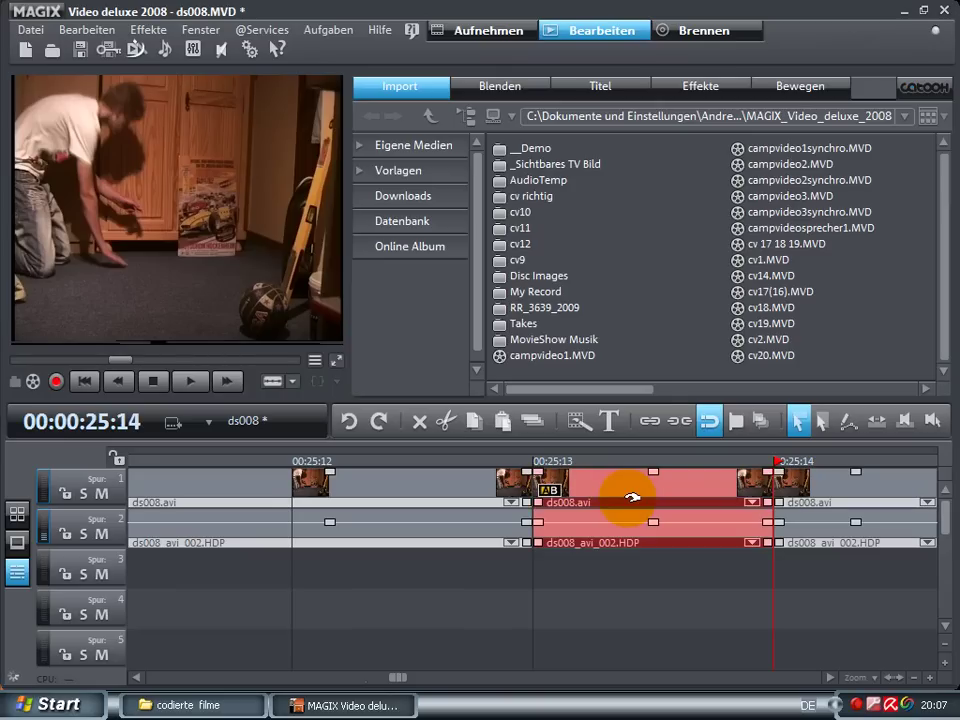
{"action": "key", "text": "ctrl+v"}
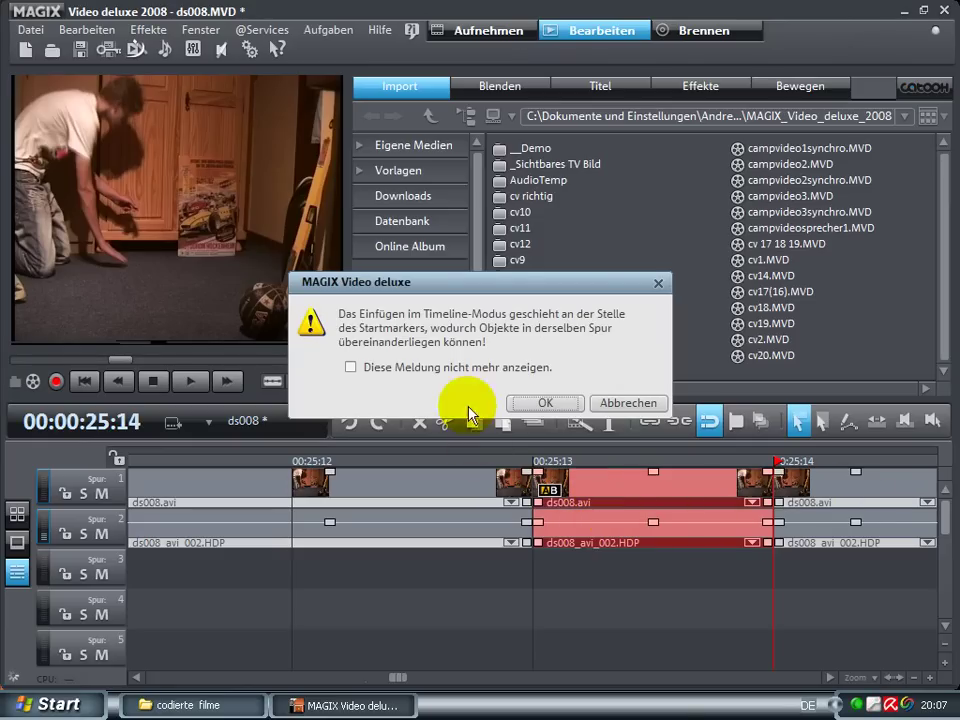
{"action": "left_click_drag", "start_coordinate": [467, 284], "coordinate": [467, 220]}
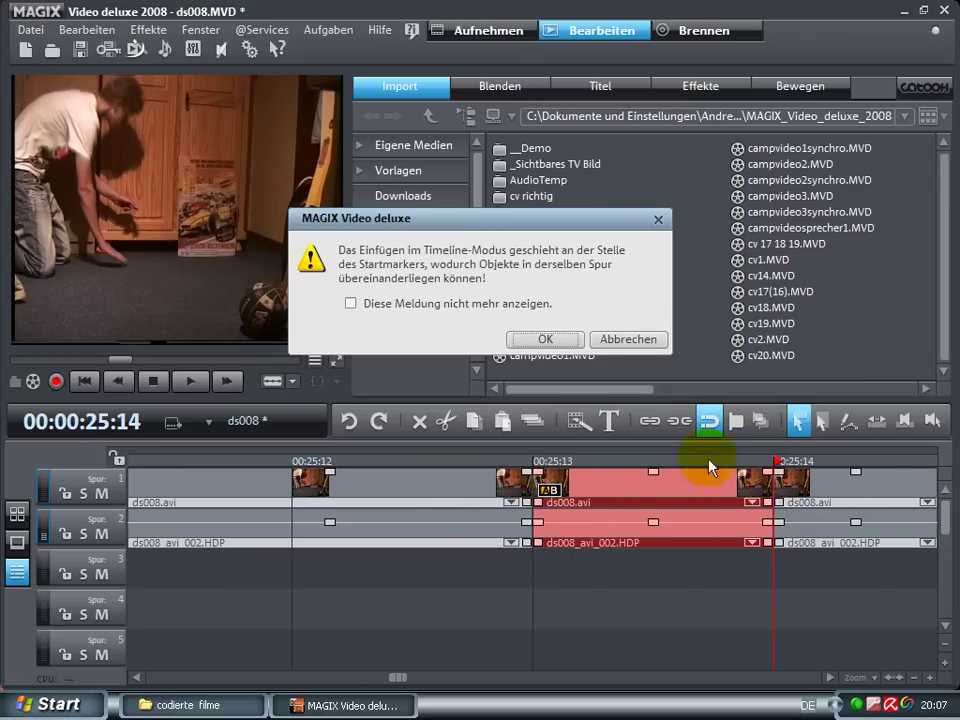
{"action": "left_click", "coordinate": [538, 339]}
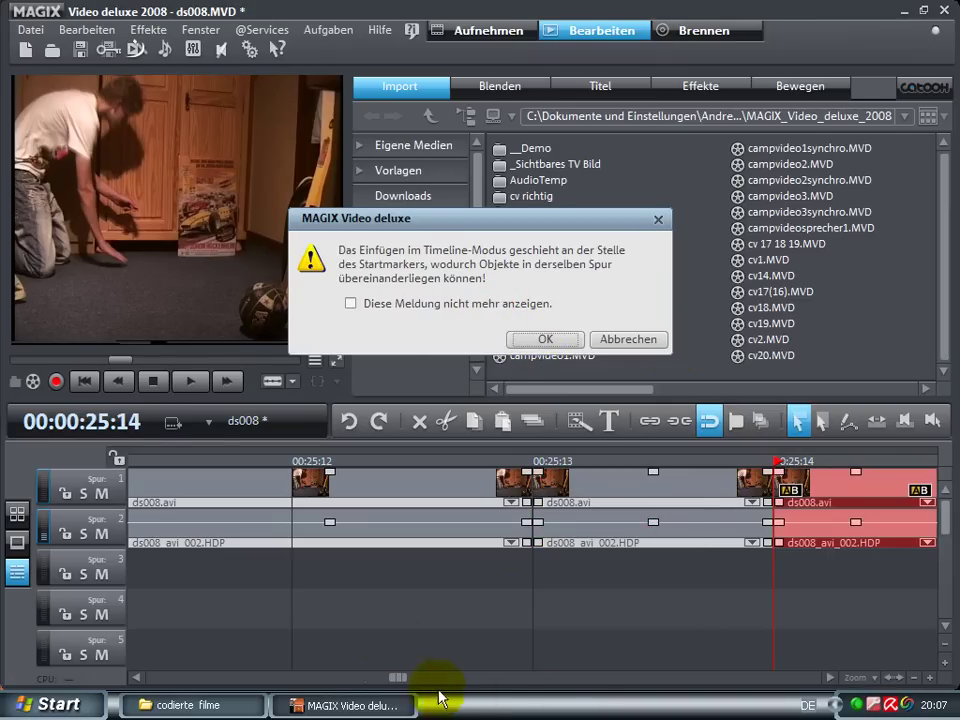
{"action": "left_click", "coordinate": [913, 677]}
{"action": "left_click_drag", "start_coordinate": [700, 510], "coordinate": [536, 579]}
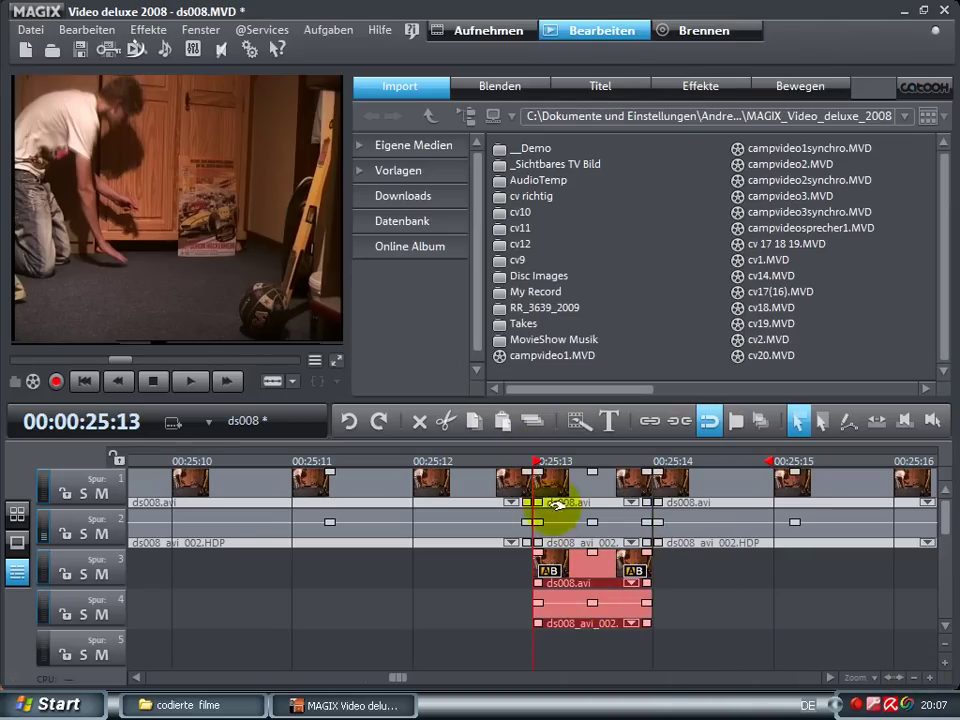
Step: Disable the proportion lock for the track 3 frame and crop it to its right half, about 351 x 576 pixels with a left offset of 357
{"action": "right_click", "coordinate": [681, 548]}
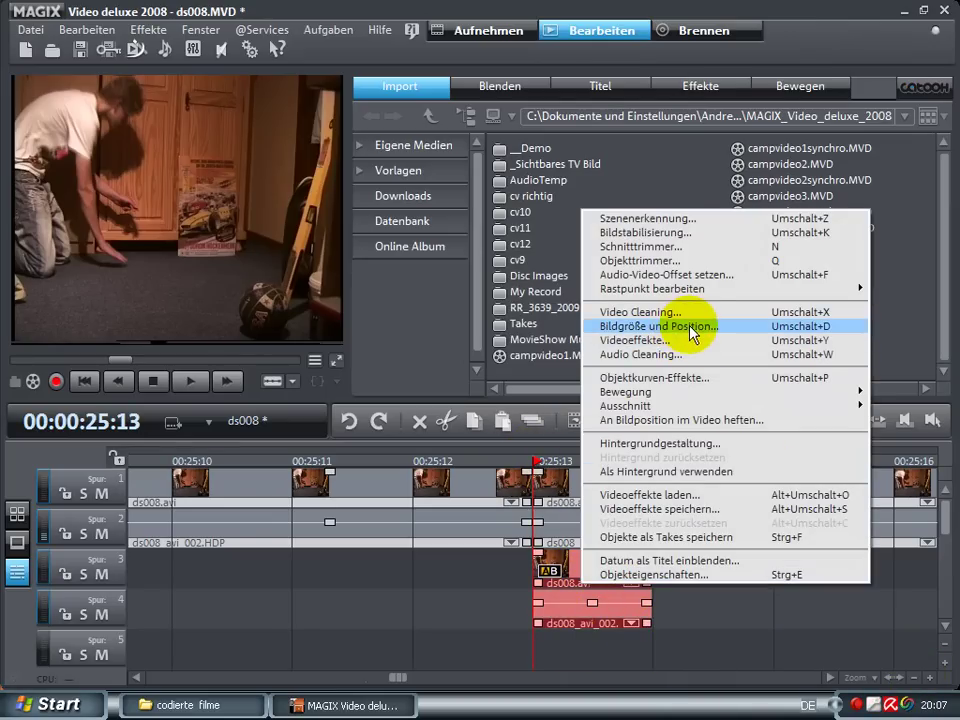
{"action": "left_click", "coordinate": [692, 327]}
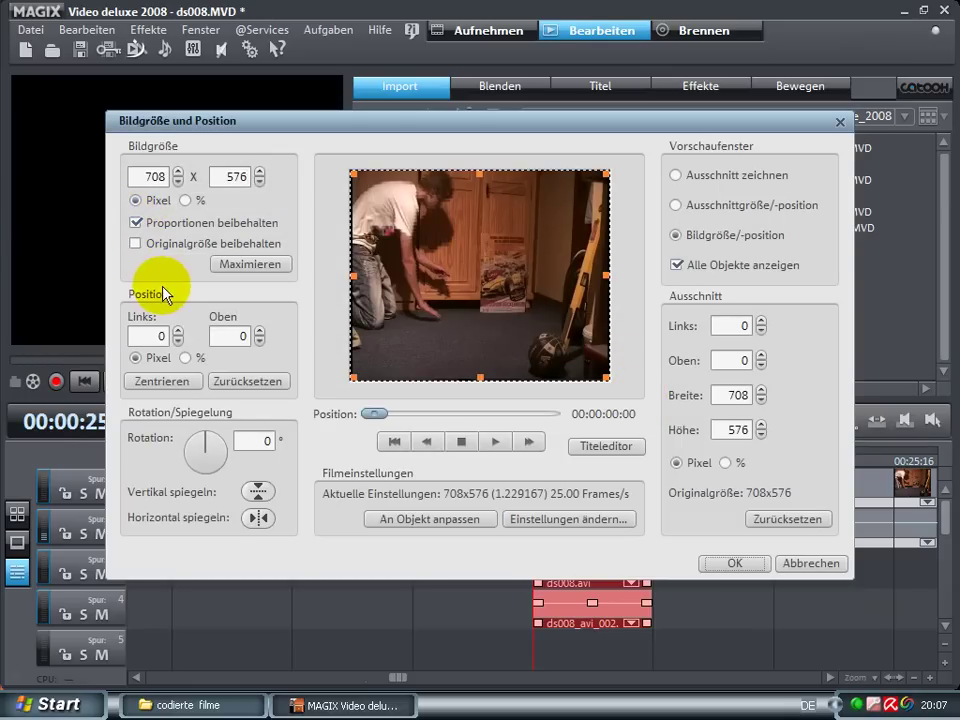
{"action": "left_click", "coordinate": [135, 228]}
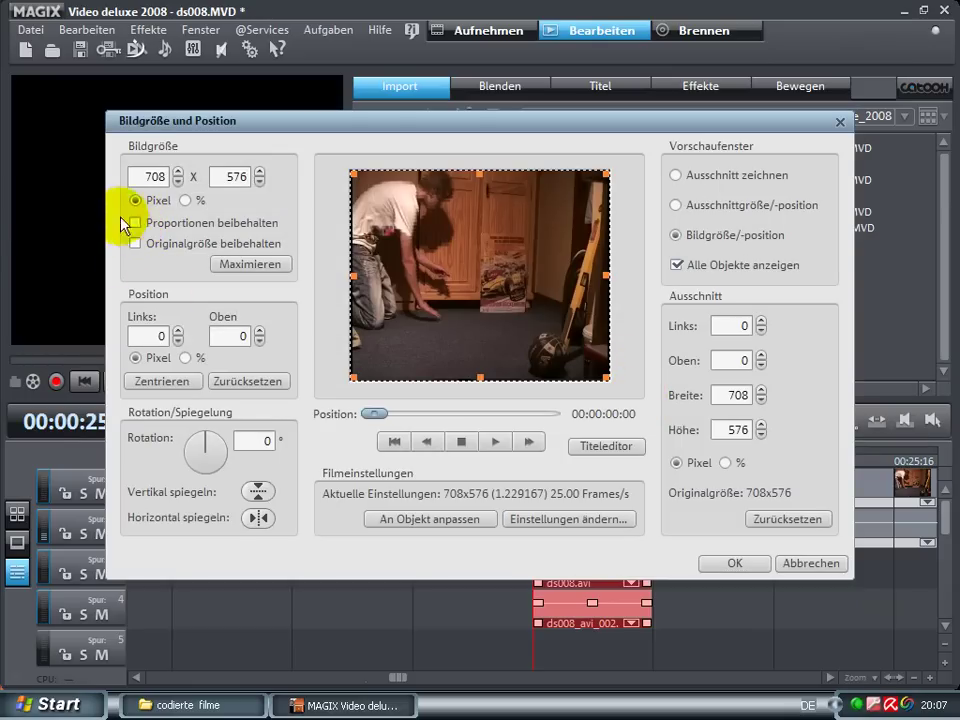
{"action": "left_click", "coordinate": [677, 206]}
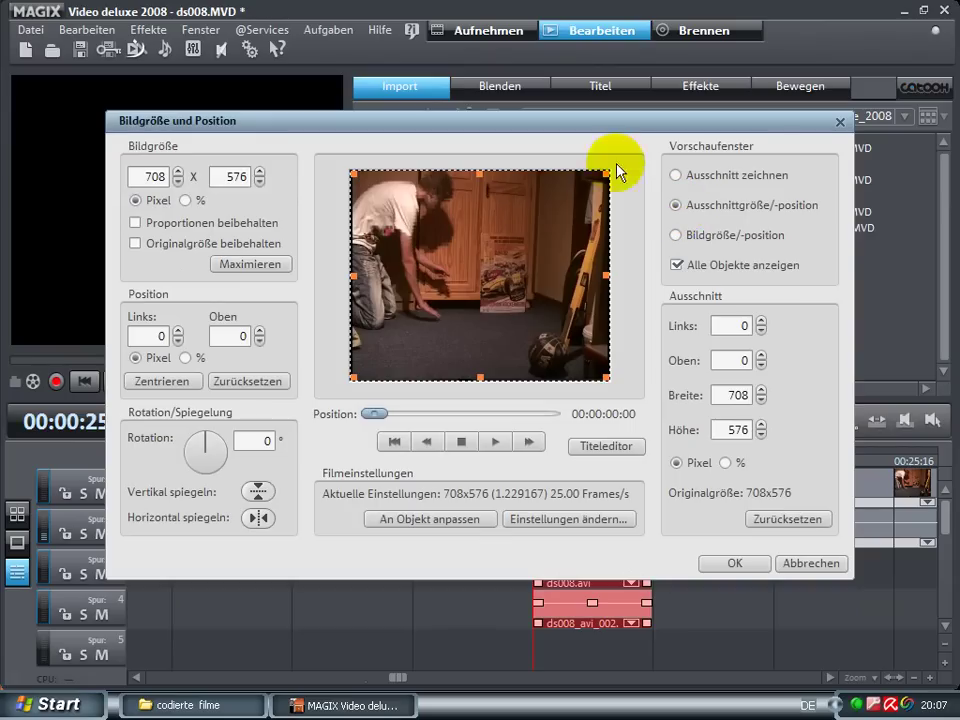
{"action": "left_click_drag", "start_coordinate": [349, 274], "coordinate": [484, 376]}
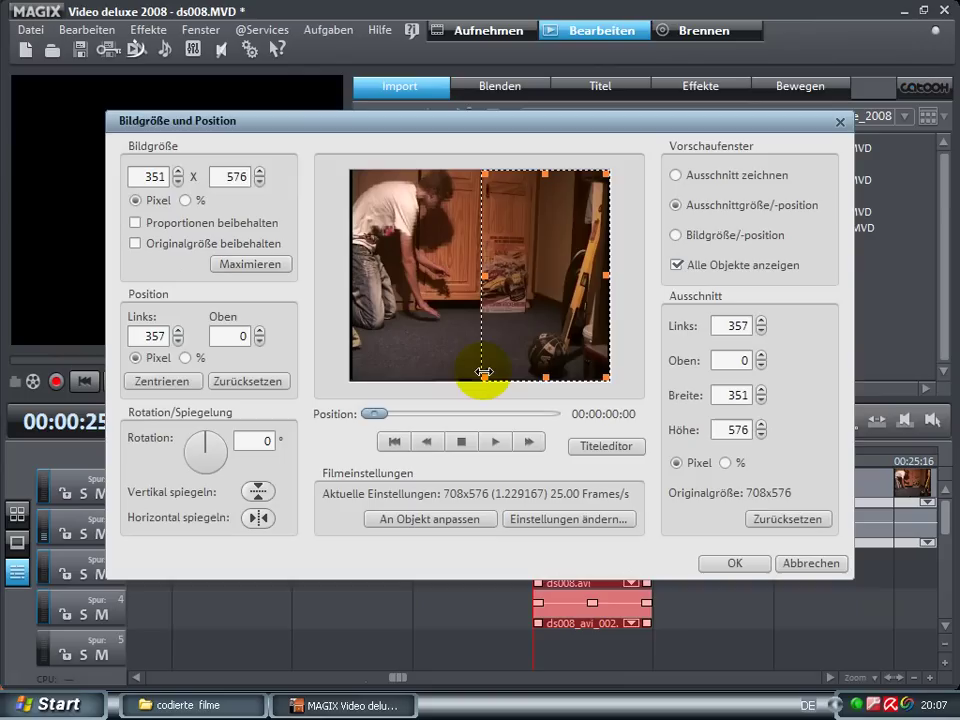
{"action": "left_click", "coordinate": [734, 563]}
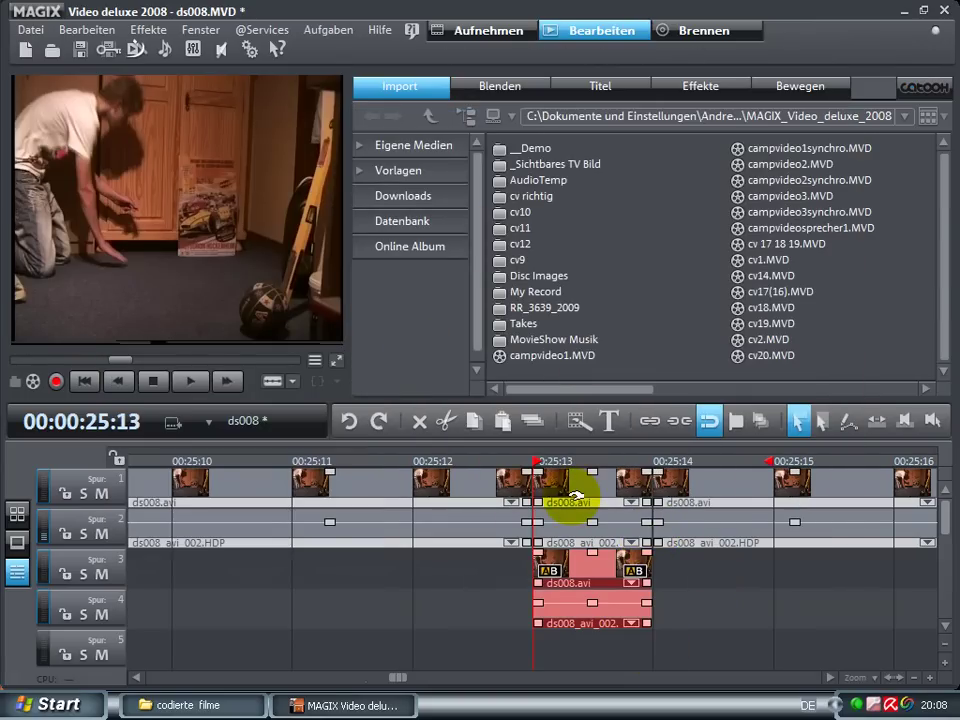
Step: Duplicate the cropped frame with its audio at 00:00:25:14, and copy the resulting pair to 00:00:25:15 on tracks 3 and 4
{"action": "left_click", "coordinate": [664, 462]}
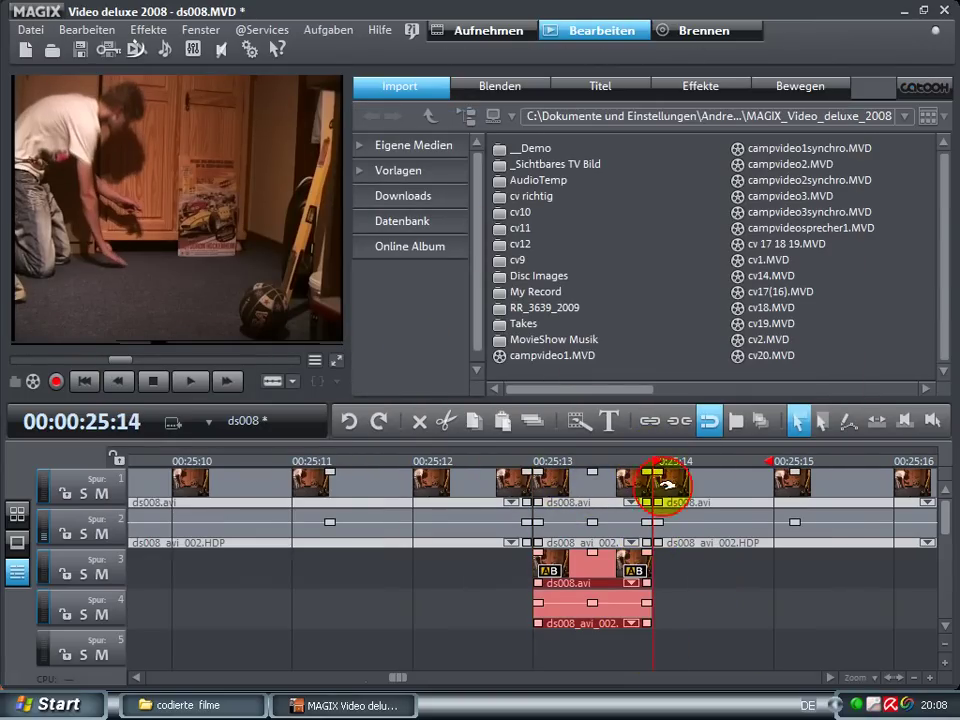
{"action": "left_click", "coordinate": [940, 677]}
{"action": "left_click", "coordinate": [912, 679]}
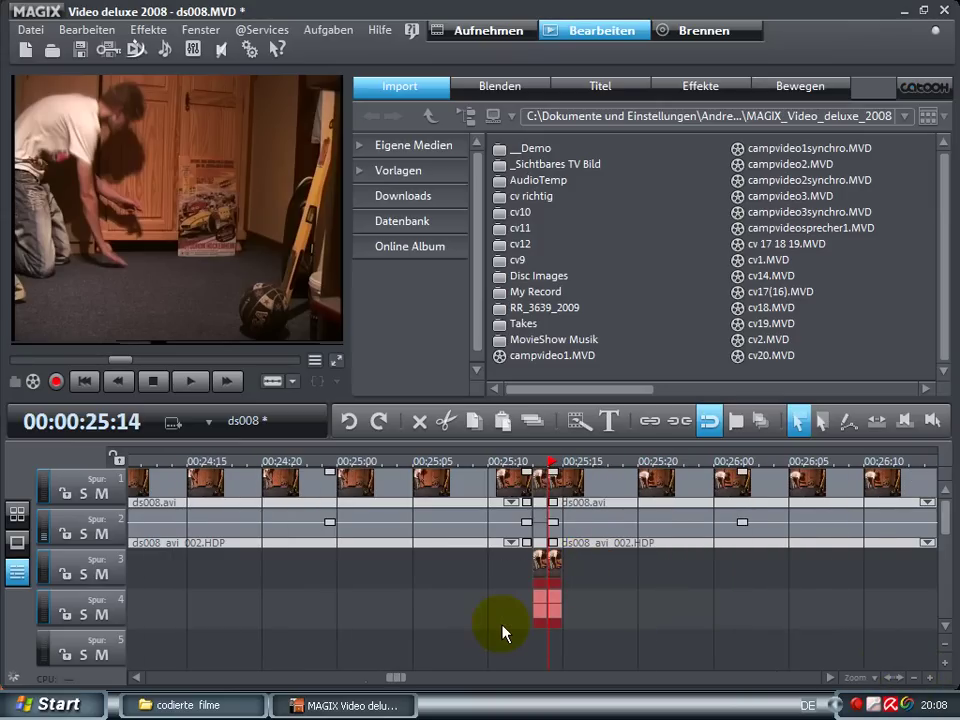
{"action": "left_click", "coordinate": [563, 462]}
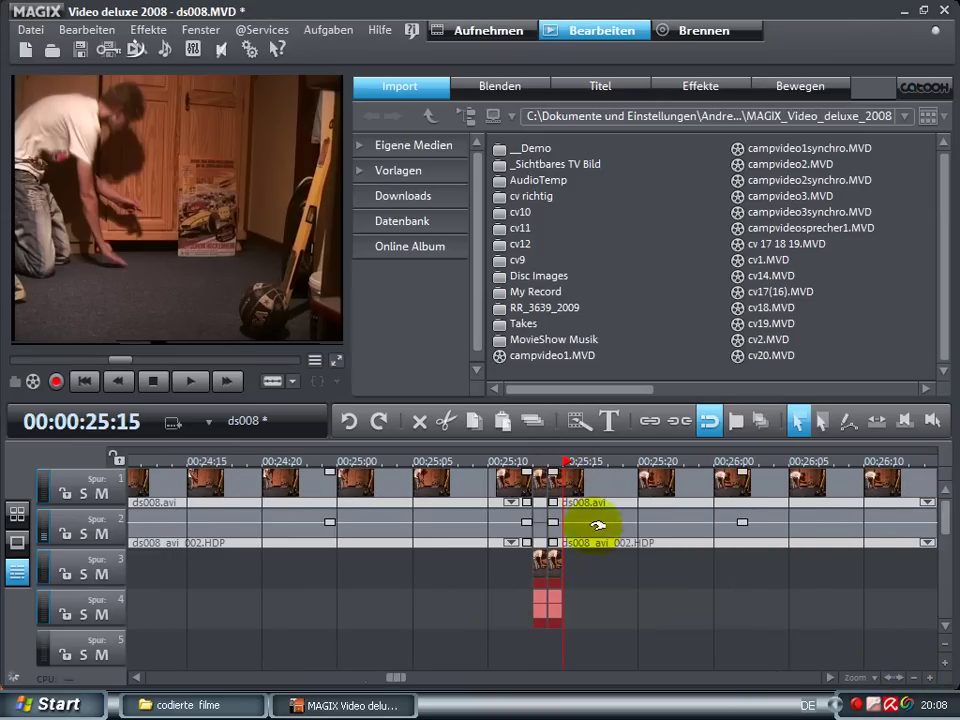
{"action": "key", "text": "ctrl+c"}
{"action": "key", "text": "ctrl+v"}
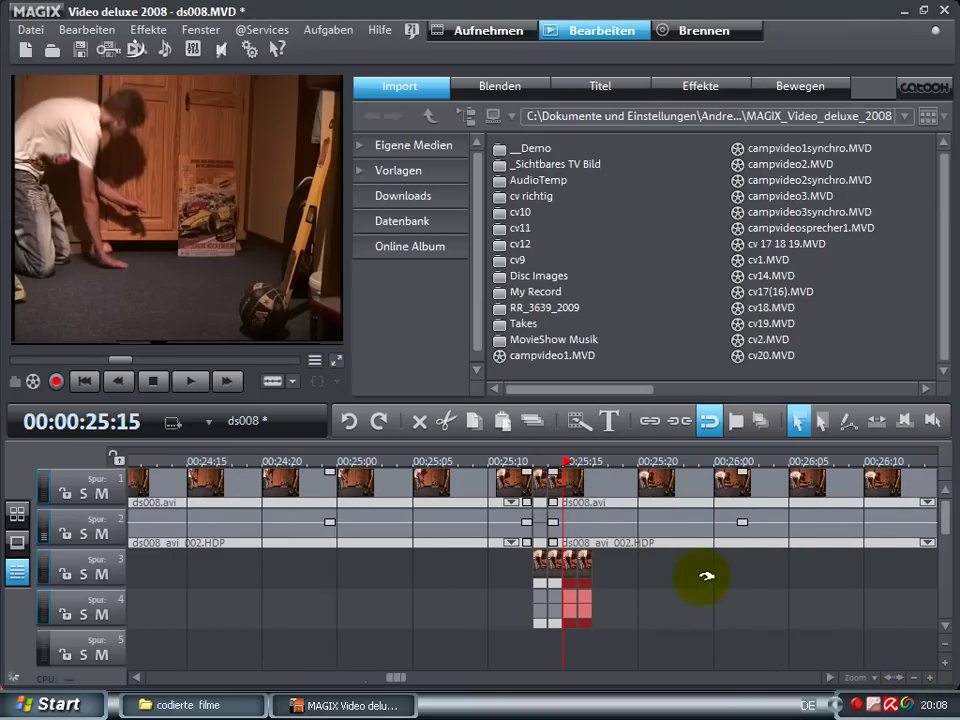
Step: Extend the frame sequence on tracks 3 and 4 by pasting copies of the whole sequence at 00:00:25:17 and 00:00:25:21
{"action": "left_click_drag", "start_coordinate": [670, 562], "coordinate": [506, 634]}
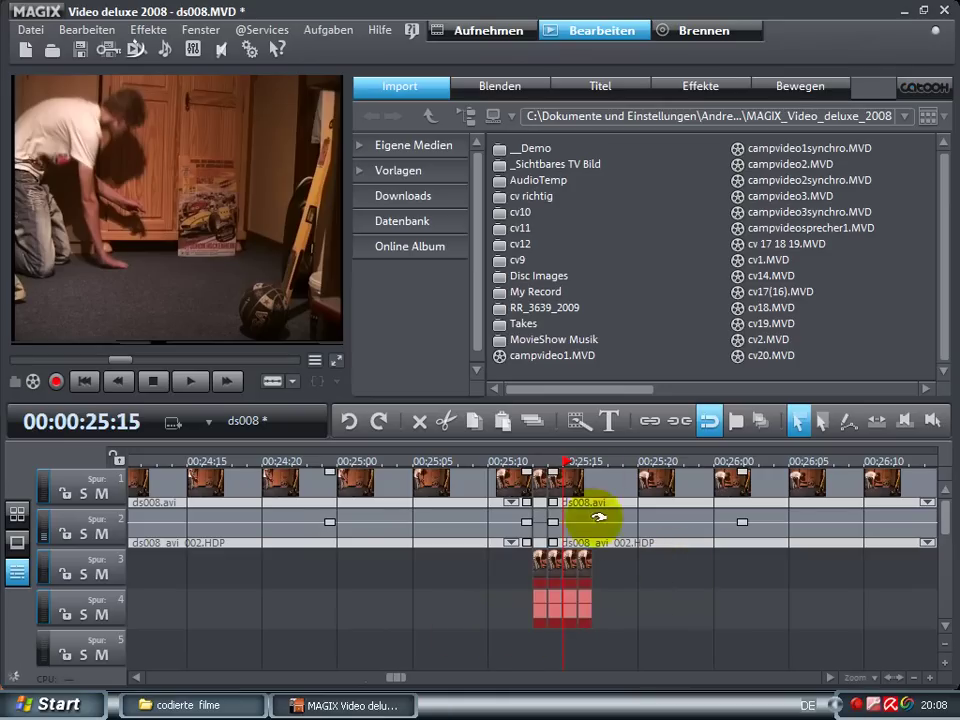
{"action": "left_click", "coordinate": [594, 463]}
{"action": "key", "text": "ctrl+v"}
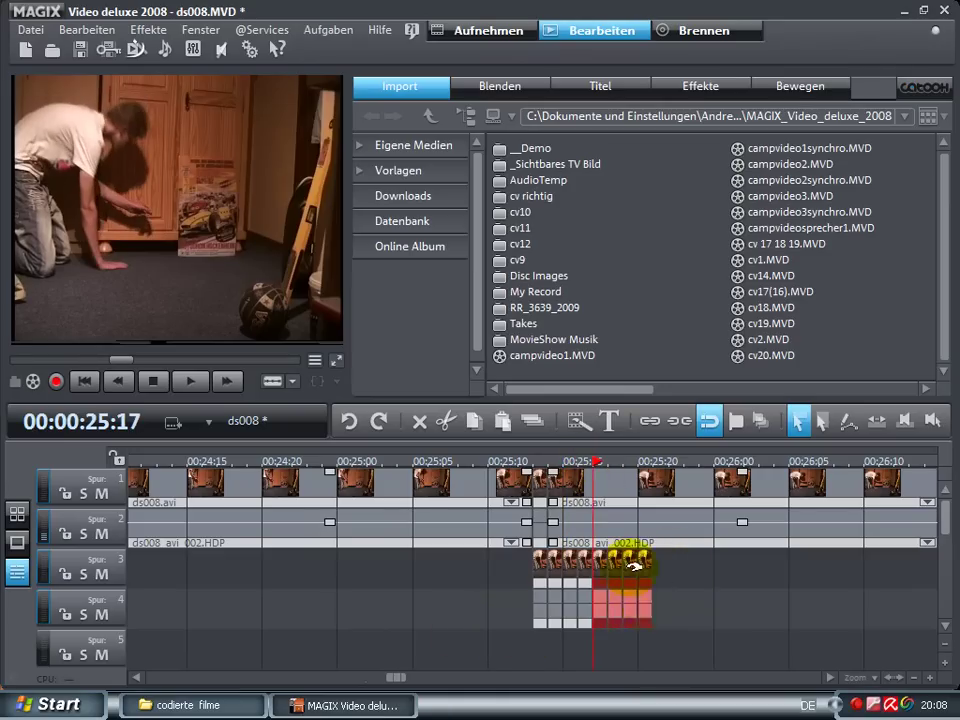
{"action": "left_click", "coordinate": [683, 566]}
{"action": "left_click_drag", "start_coordinate": [683, 566], "coordinate": [500, 640]}
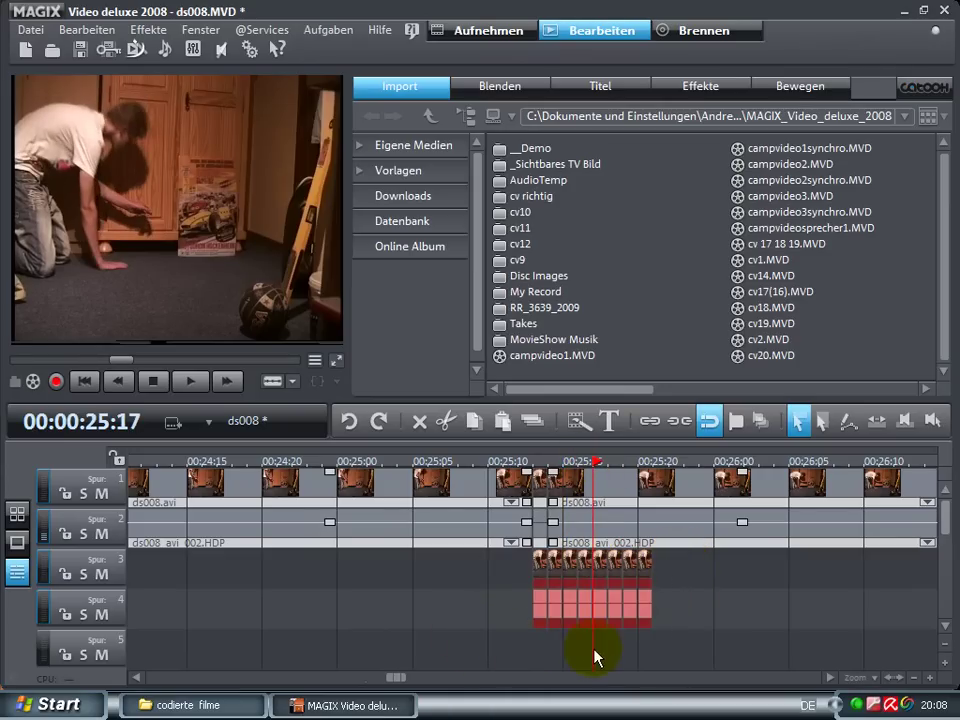
{"action": "left_click", "coordinate": [648, 463]}
{"action": "key", "text": "ctrl+v"}
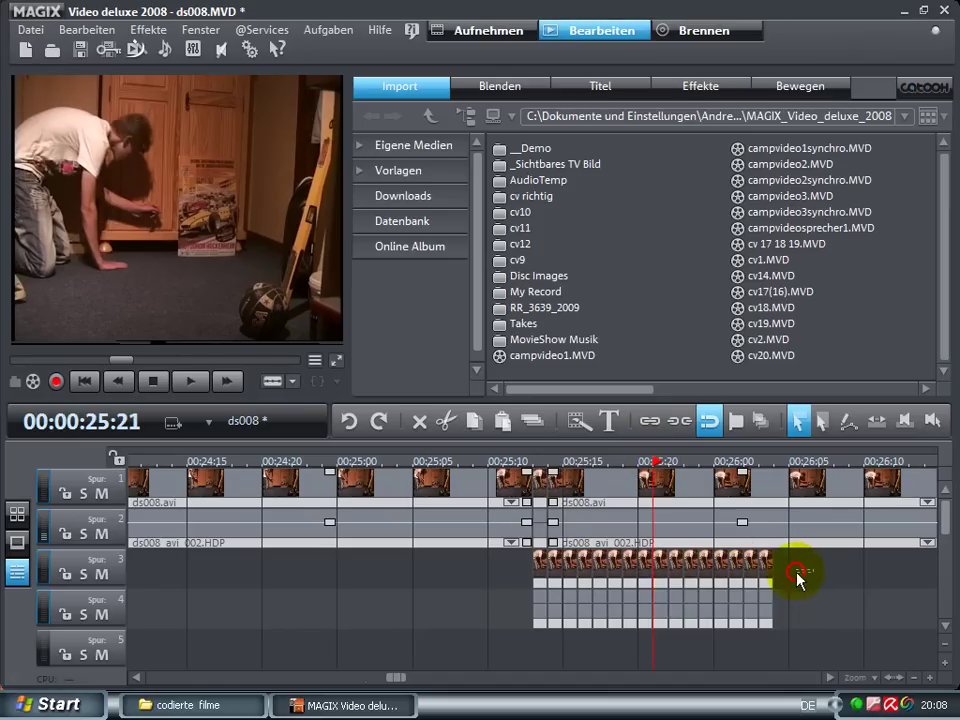
Step: Double the whole frame sequence twice more, placing the copies at 00:00:26:04 and 00:00:26:20 on tracks 3 and 4
{"action": "left_click_drag", "start_coordinate": [797, 574], "coordinate": [484, 656]}
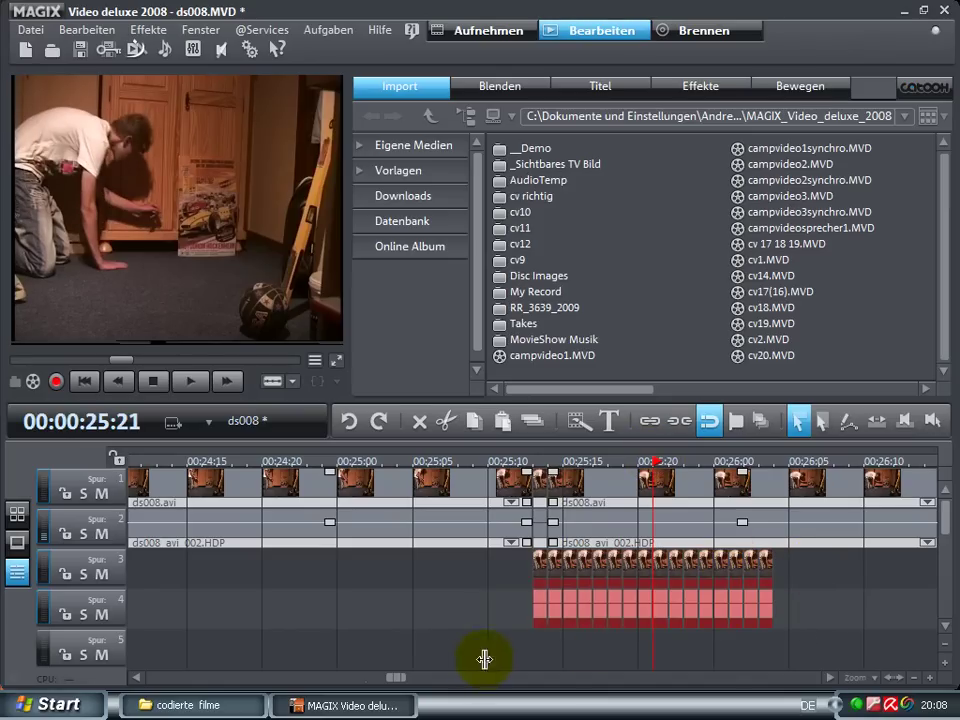
{"action": "left_click", "coordinate": [774, 461]}
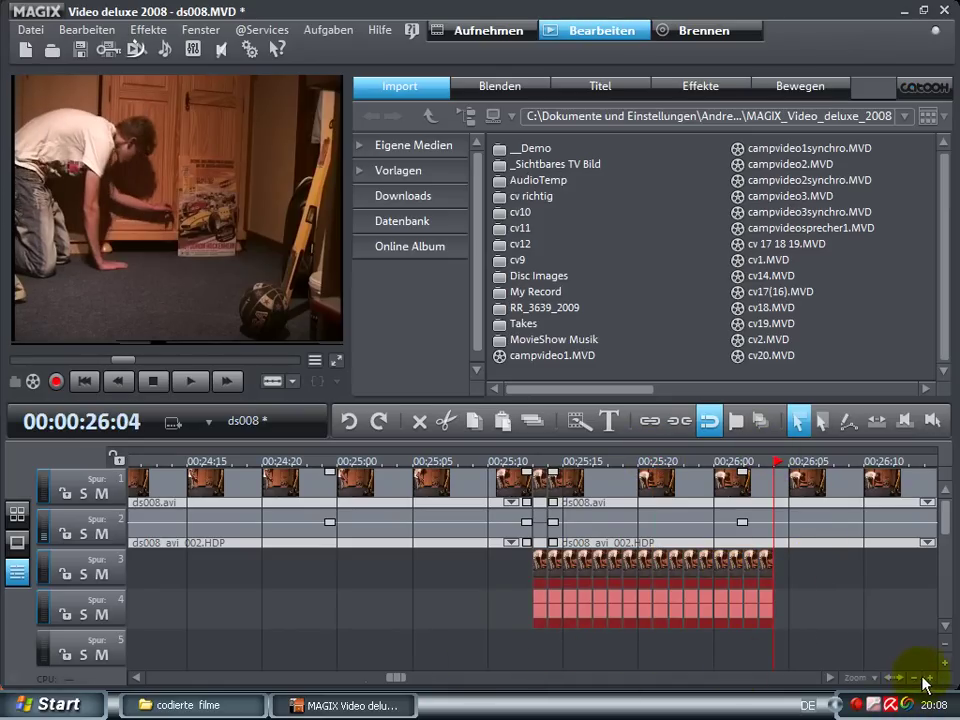
{"action": "key", "text": "ctrl+v"}
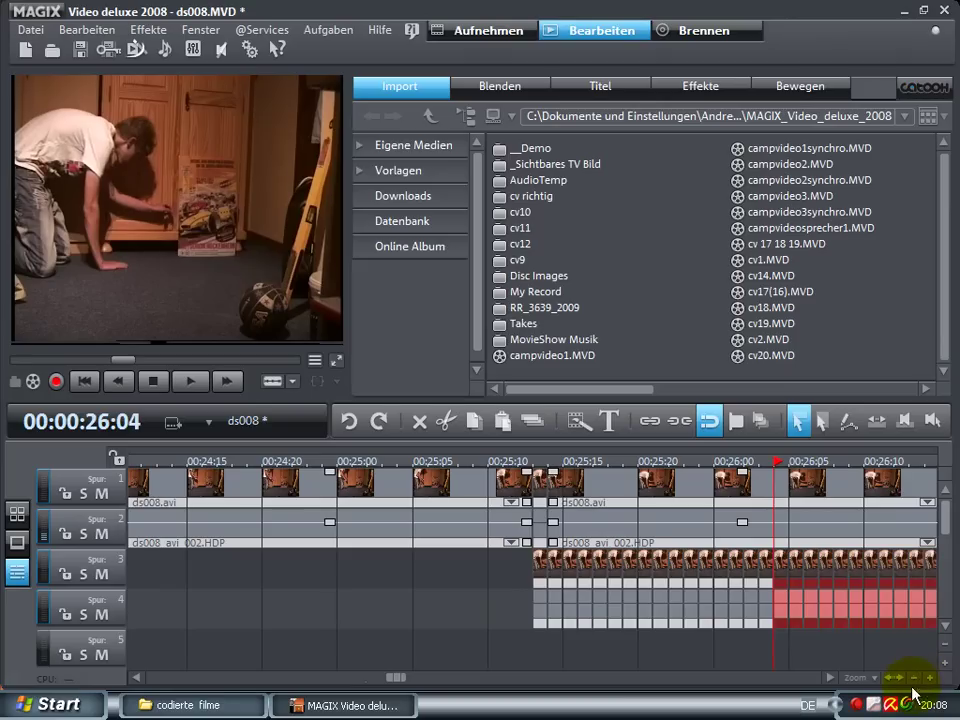
{"action": "left_click", "coordinate": [917, 680]}
{"action": "left_click", "coordinate": [917, 680]}
{"action": "left_click_drag", "start_coordinate": [688, 572], "coordinate": [510, 636]}
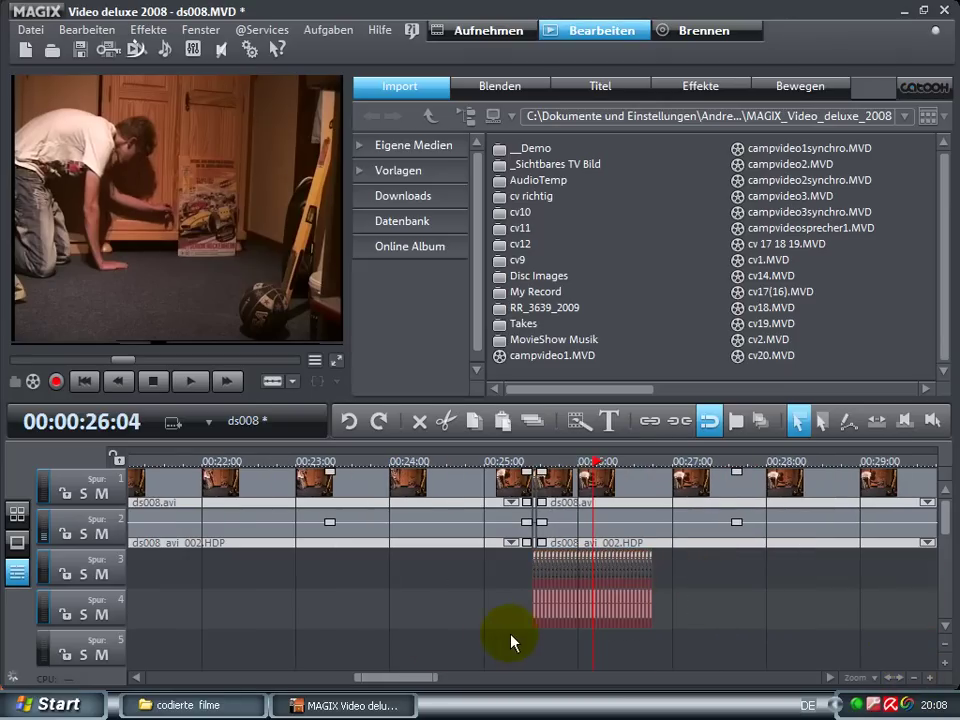
{"action": "left_click", "coordinate": [656, 463]}
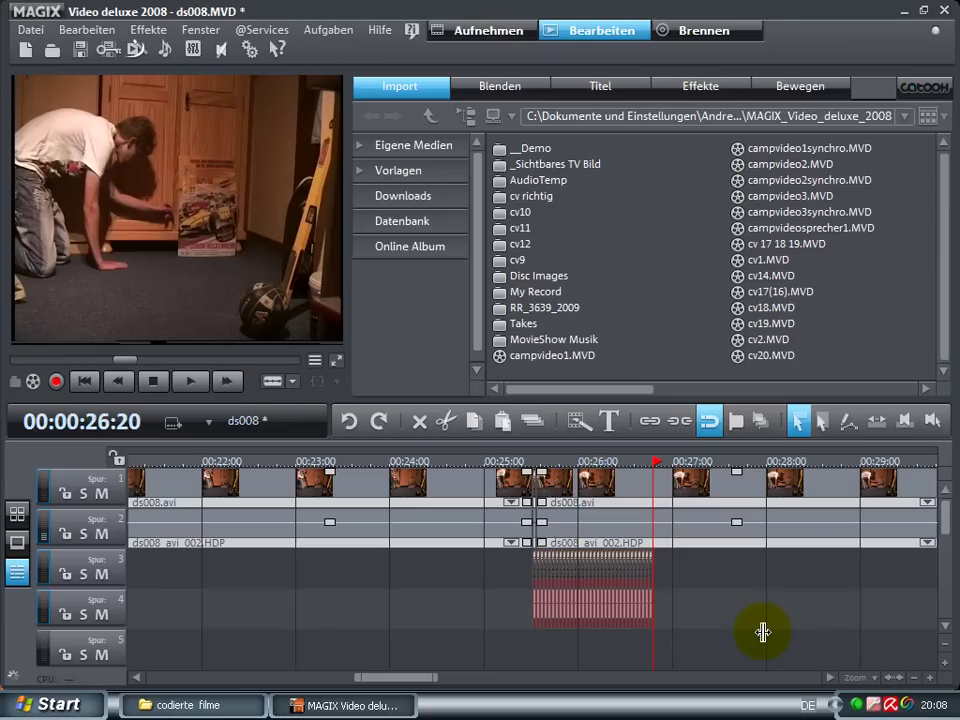
{"action": "left_click_drag", "start_coordinate": [655, 598], "coordinate": [807, 580]}
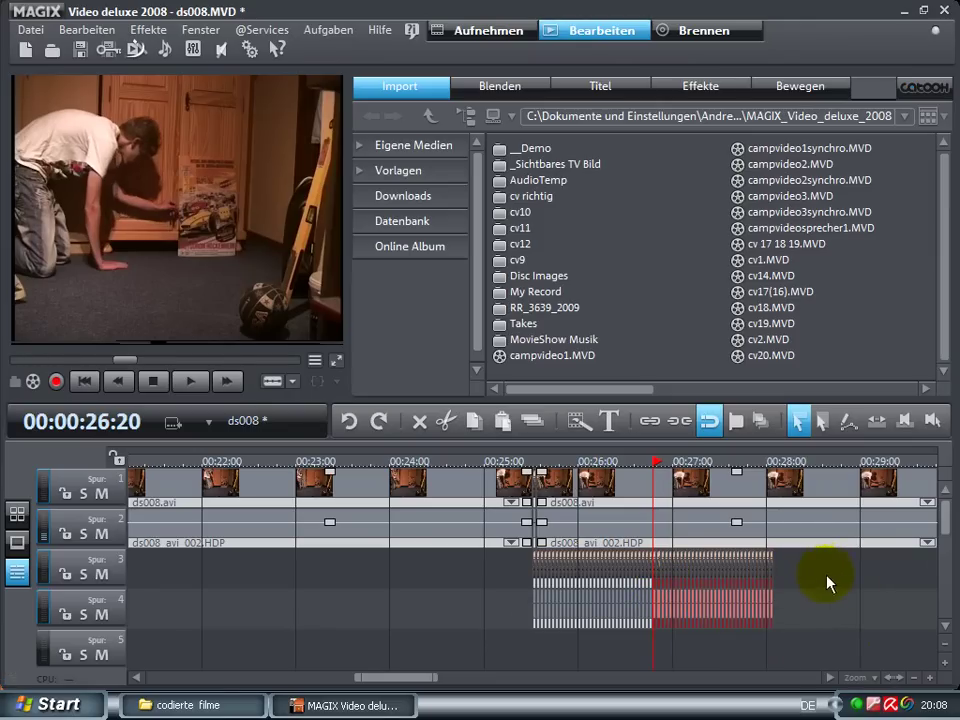
Step: Select the entire frame sequence on tracks 3 and 4 and paste a copy of it at 00:00:28:02
{"action": "left_click_drag", "start_coordinate": [833, 575], "coordinate": [425, 680]}
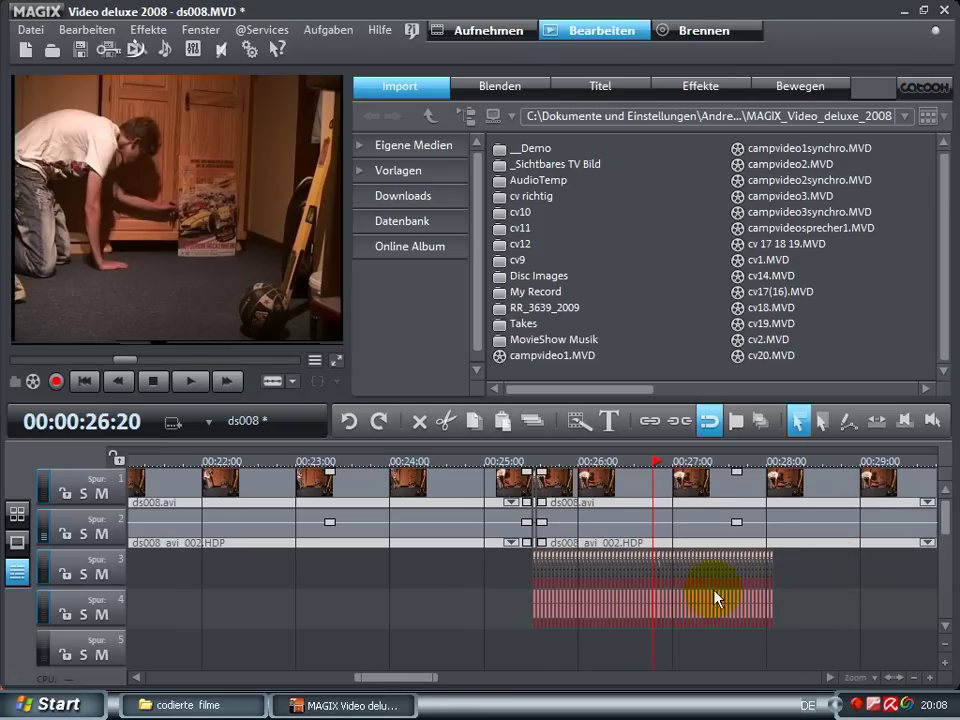
{"action": "left_click", "coordinate": [772, 462]}
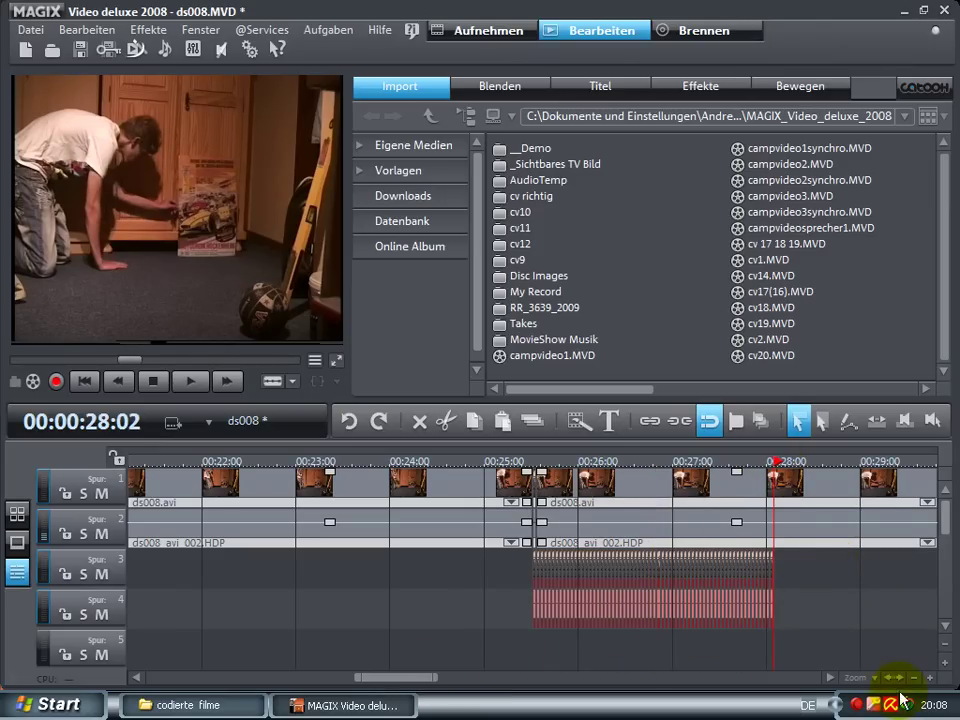
{"action": "key", "text": "ctrl+v"}
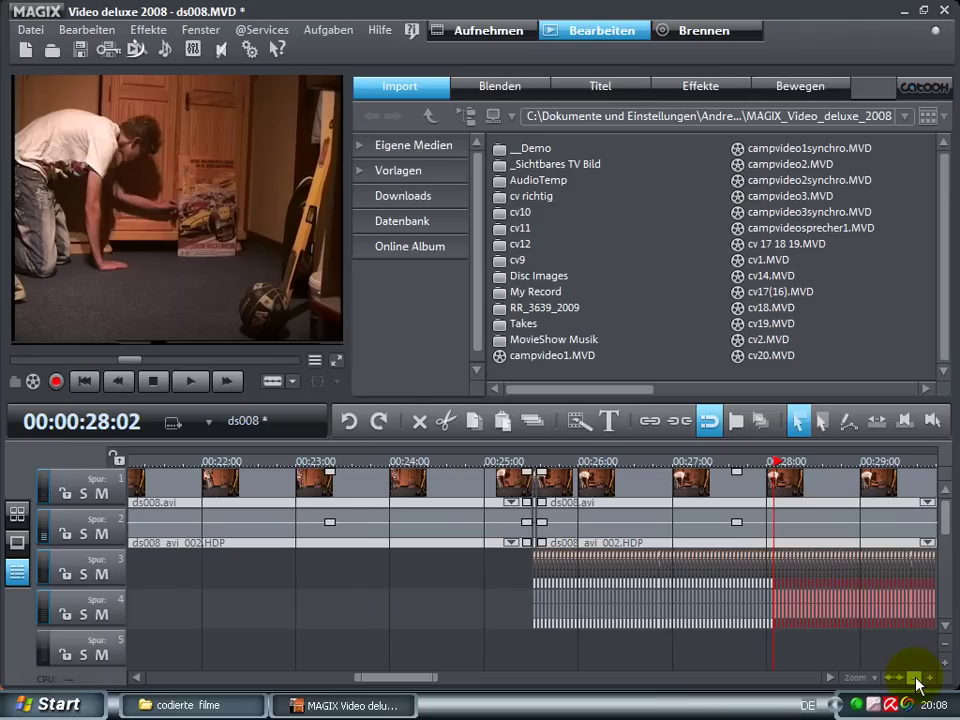
Step: Paste another copy of the entire frame sequence on tracks 3 and 4 at 00:00:30:15
{"action": "left_click", "coordinate": [918, 683]}
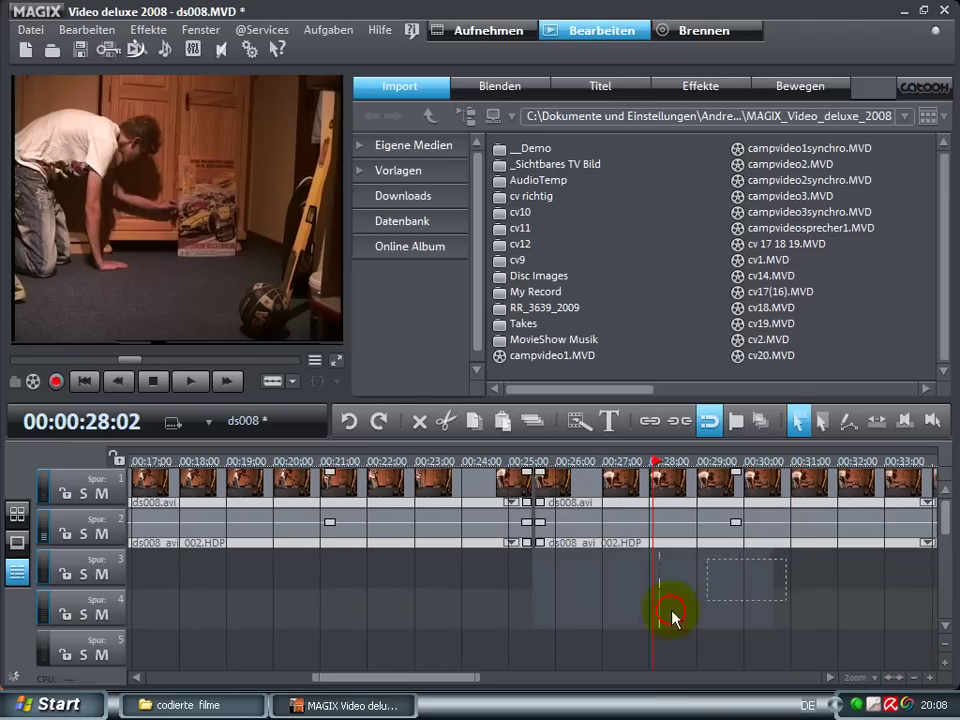
{"action": "left_click", "coordinate": [771, 461]}
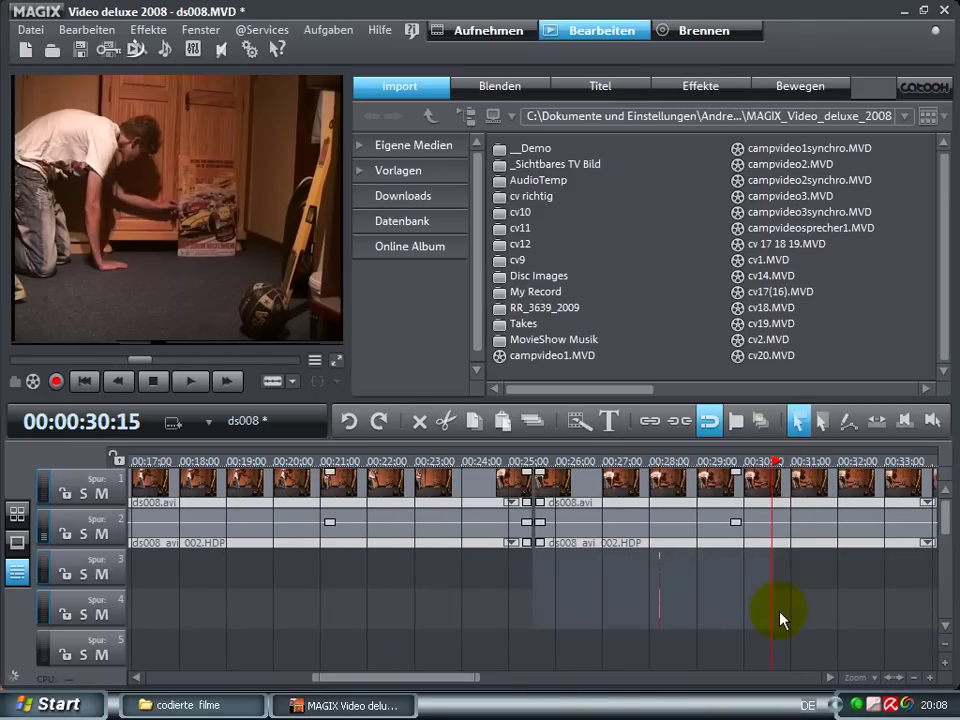
{"action": "key", "text": "ctrl+v"}
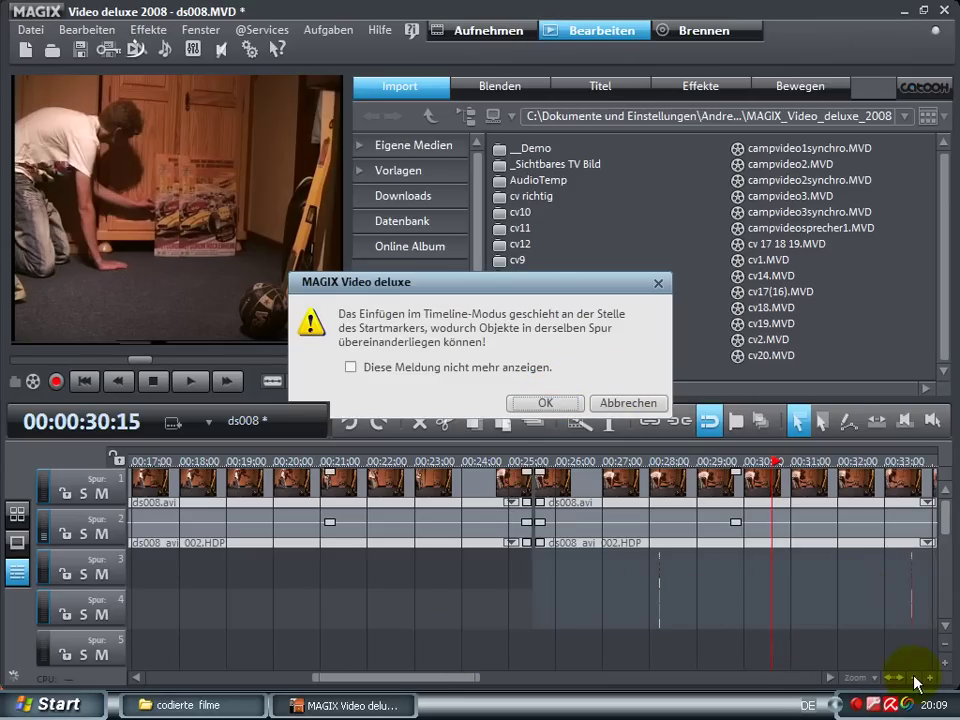
{"action": "key", "text": "Return"}
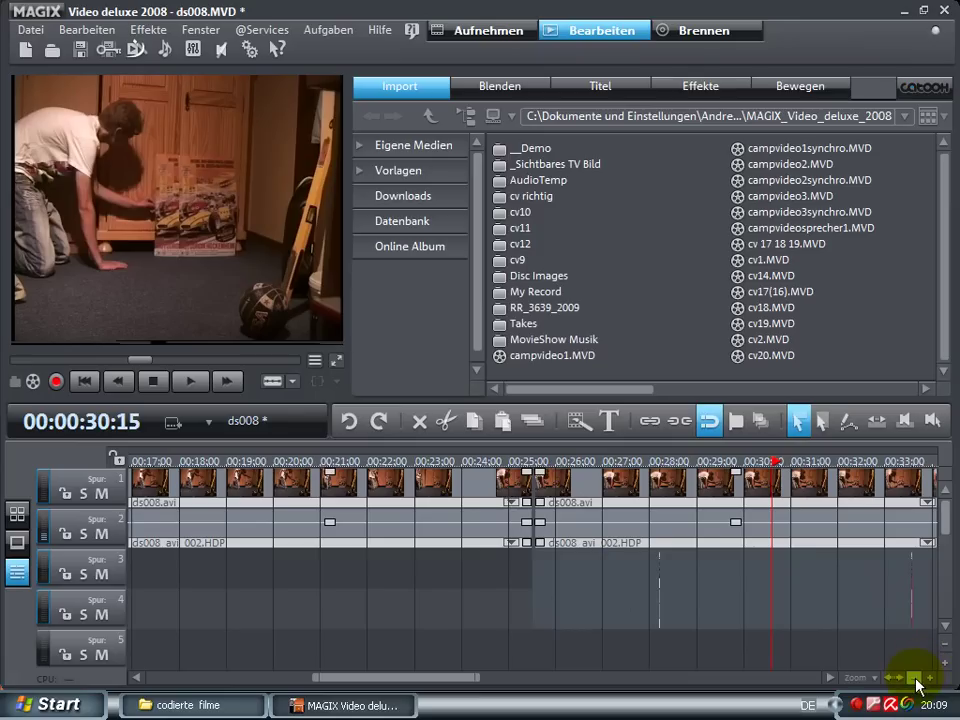
Step: Double the frame sequence on tracks 3 and 4 again by pasting a copy of it at 00:00:35:12
{"action": "left_click", "coordinate": [921, 678]}
{"action": "left_click", "coordinate": [921, 678]}
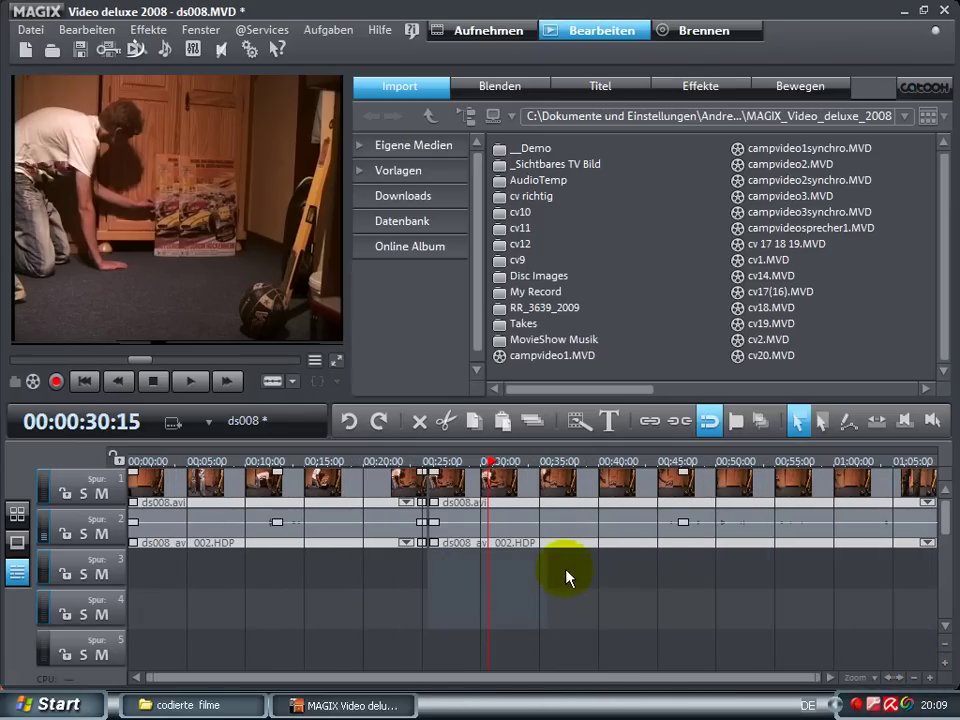
{"action": "left_click", "coordinate": [546, 460]}
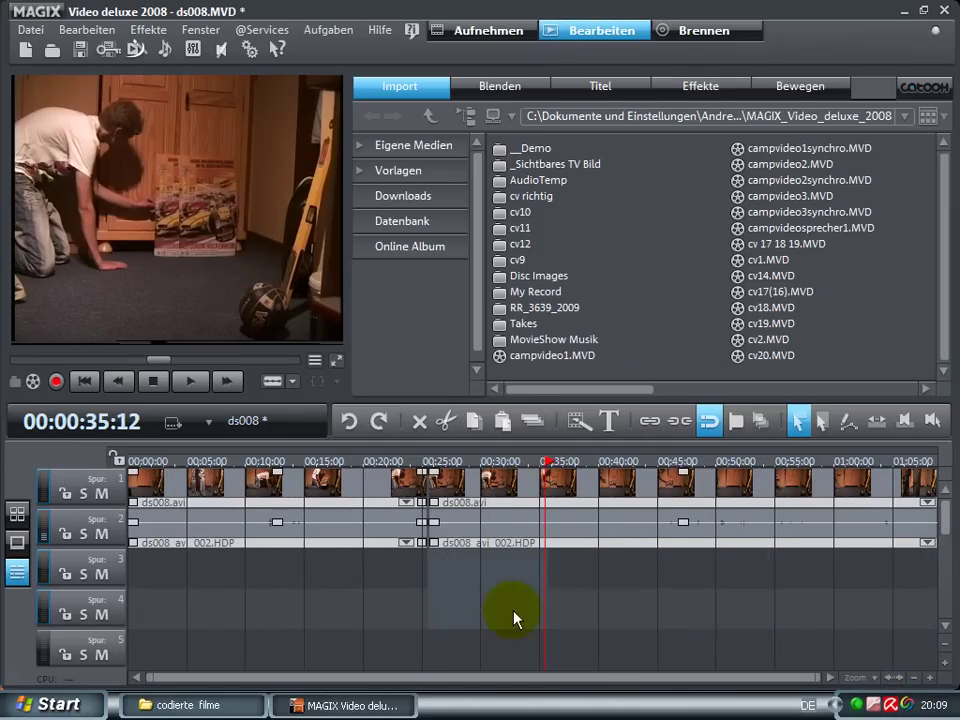
{"action": "key", "text": "ctrl+v"}
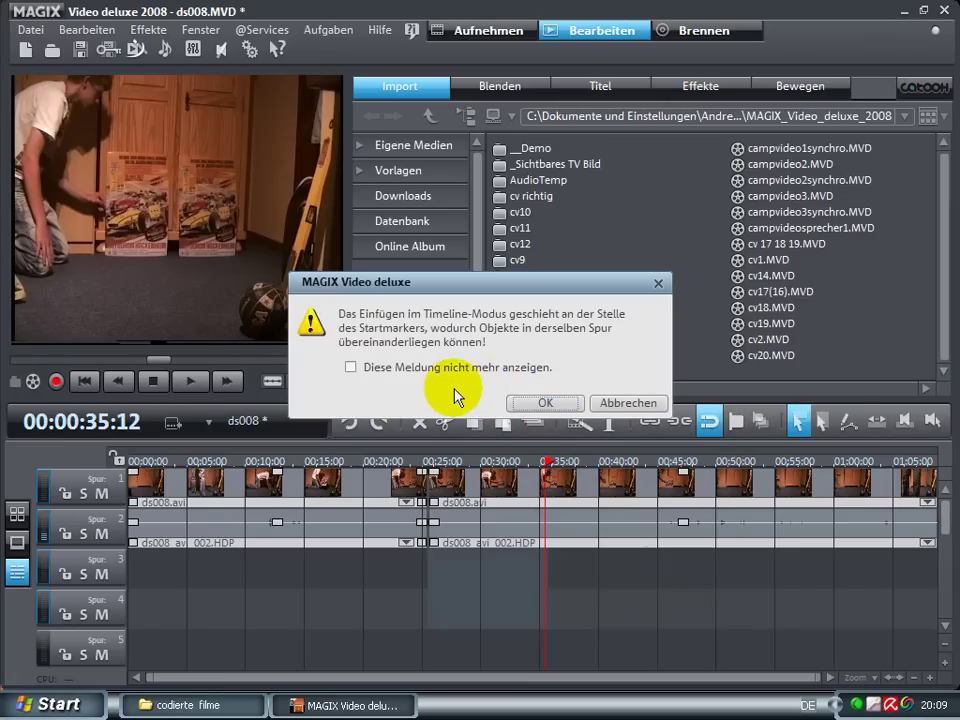
{"action": "left_click", "coordinate": [541, 404]}
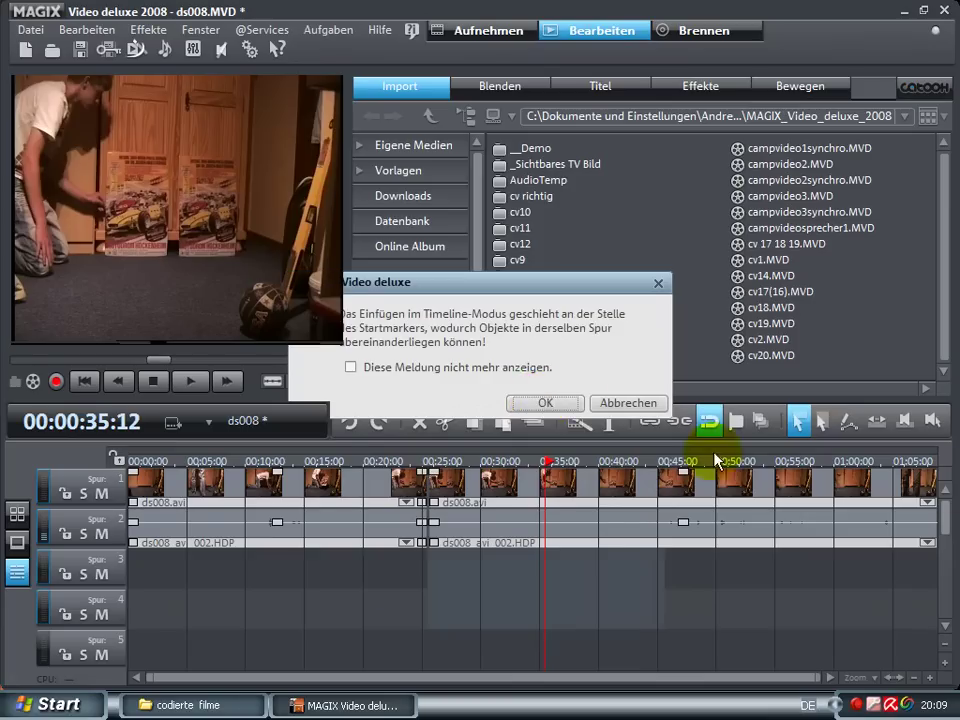
Step: Select the whole frame sequence on tracks 3 and 4 and paste a copy of it at 00:00:45:13
{"action": "left_click_drag", "start_coordinate": [679, 562], "coordinate": [346, 660]}
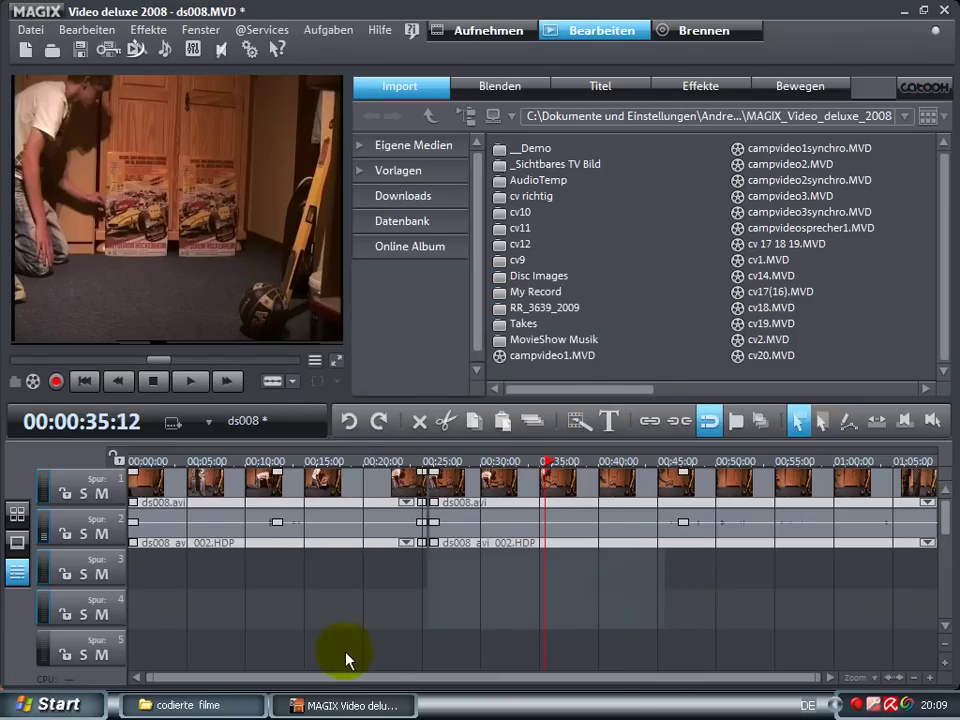
{"action": "left_click", "coordinate": [665, 463]}
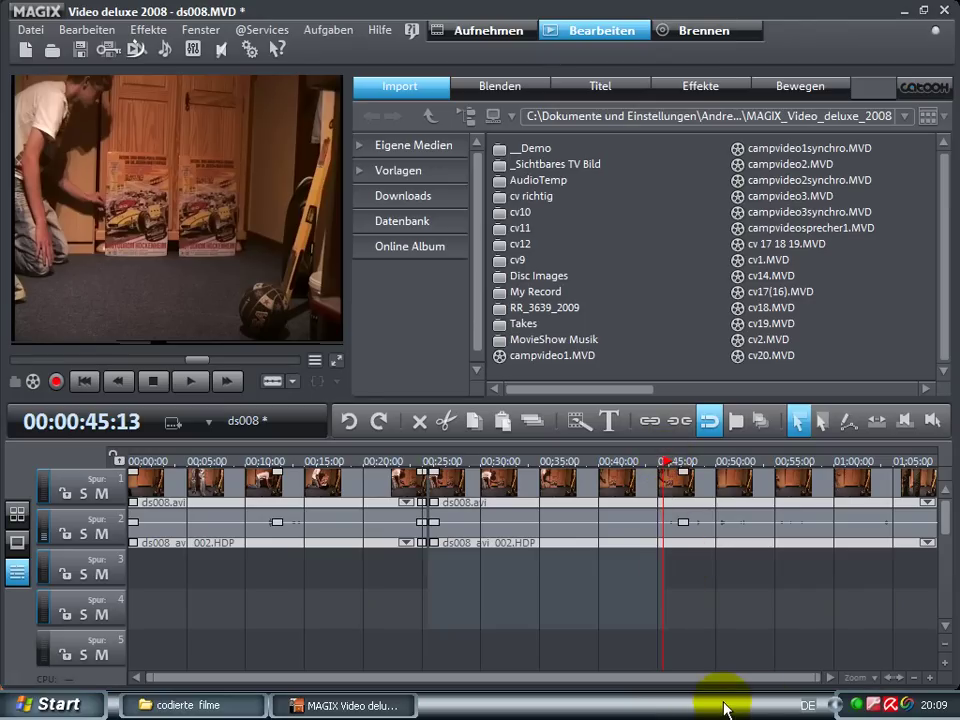
{"action": "key", "text": "ctrl+v"}
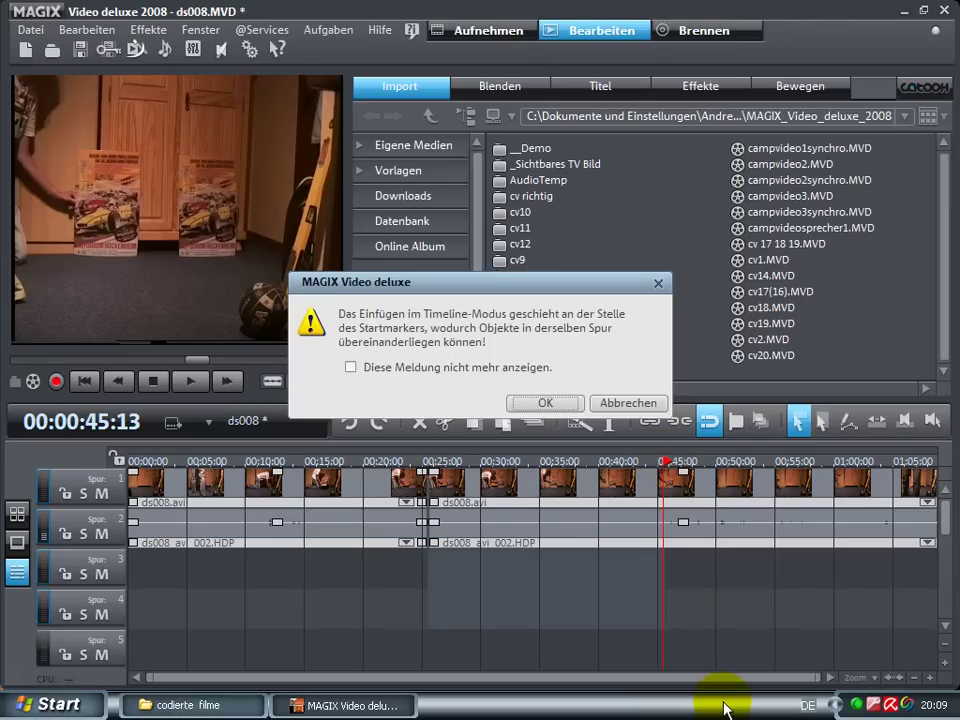
{"action": "left_click", "coordinate": [543, 404]}
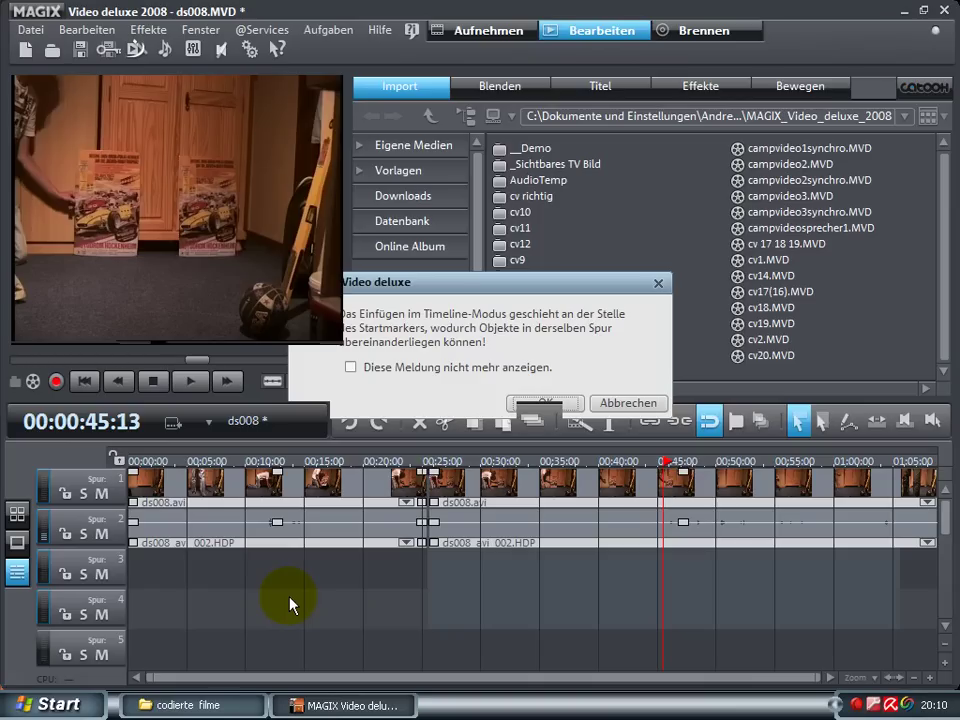
Step: Play the edited video in the full-screen preview from 00:00:23:19, and return to the timeline
{"action": "left_click", "coordinate": [409, 462]}
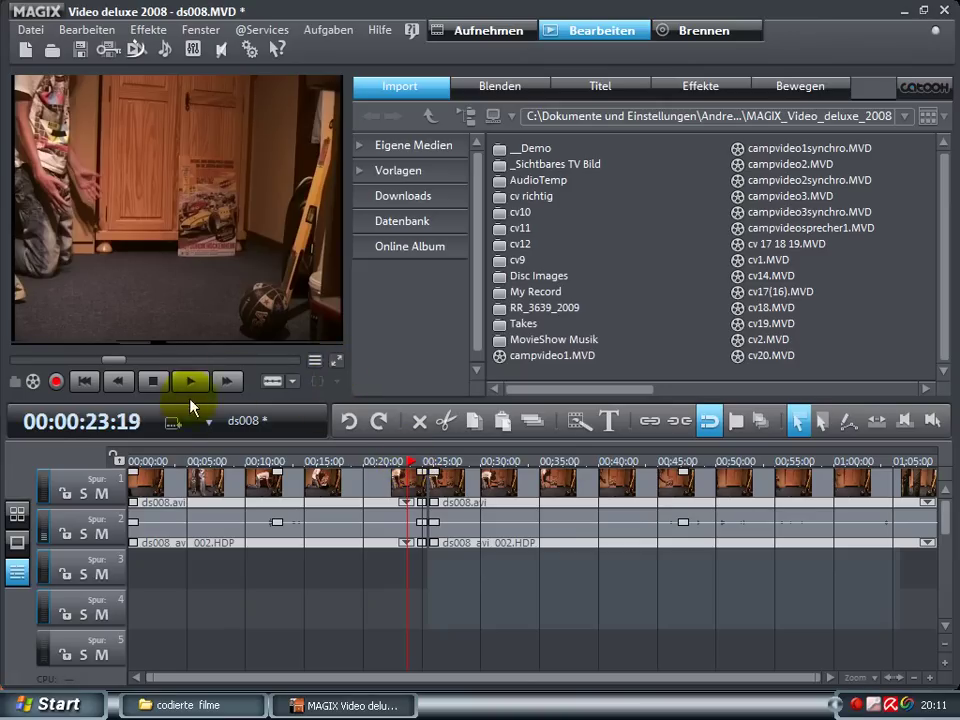
{"action": "left_click", "coordinate": [336, 360]}
{"action": "left_click", "coordinate": [518, 676]}
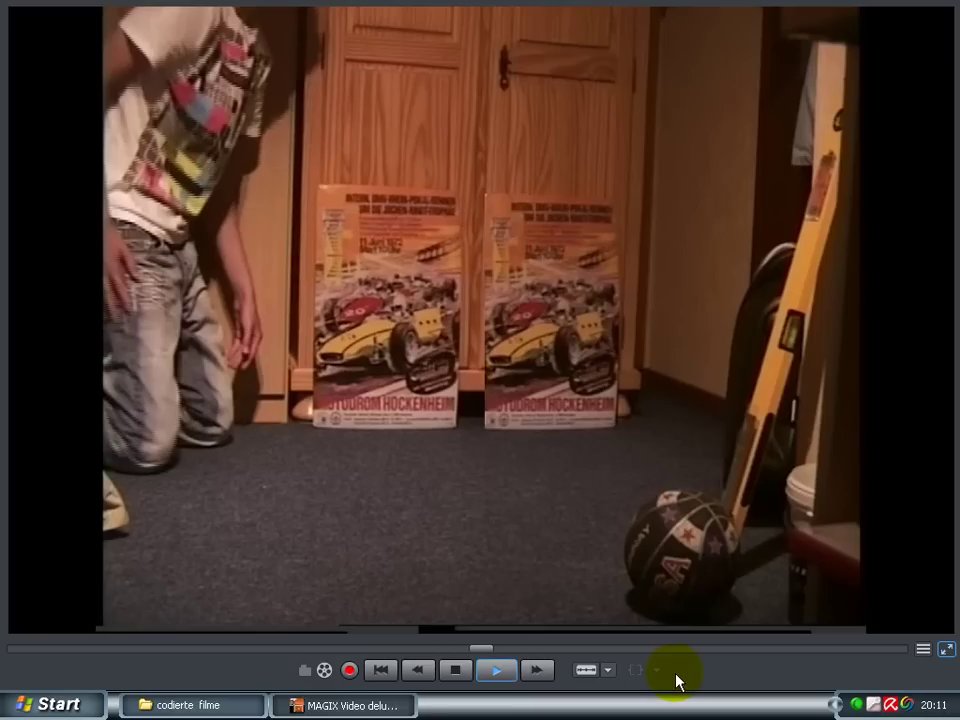
{"action": "left_click", "coordinate": [459, 670]}
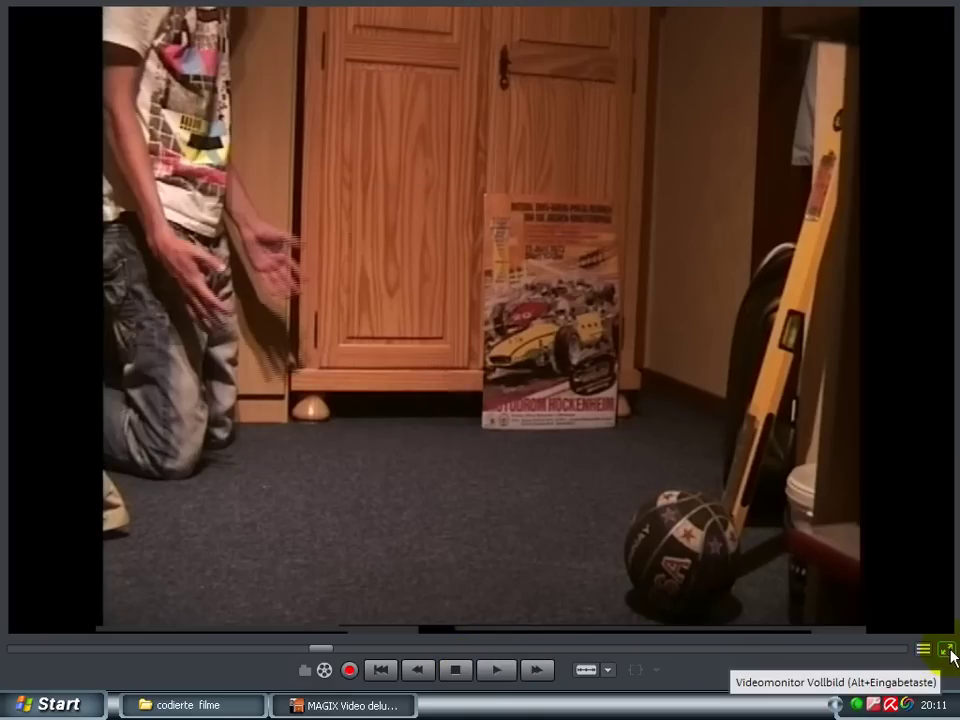
{"action": "left_click", "coordinate": [945, 650]}
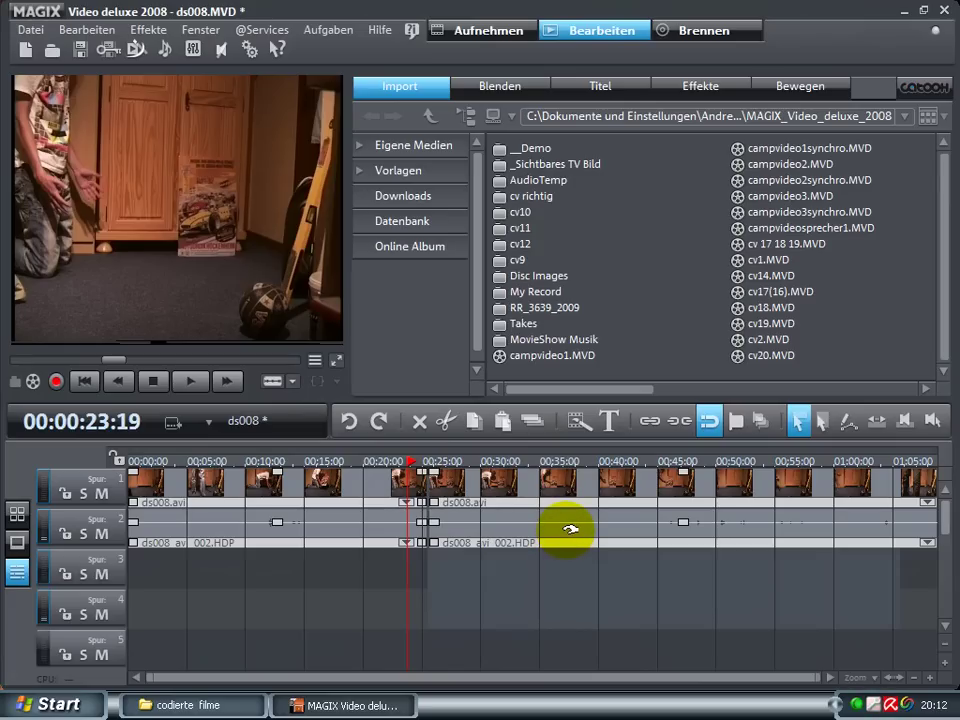
Step: Examine the picture at several positions between 00:00:33:10 and 00:00:49:03 to see where the left poster is placed and released
{"action": "left_click", "coordinate": [527, 463]}
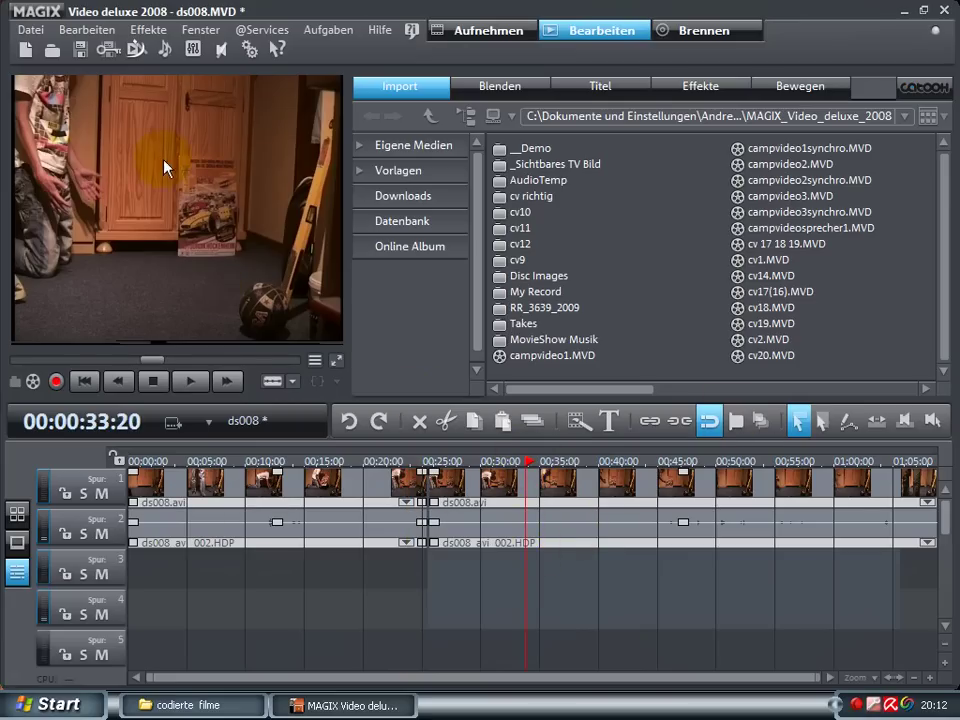
{"action": "left_click", "coordinate": [521, 462]}
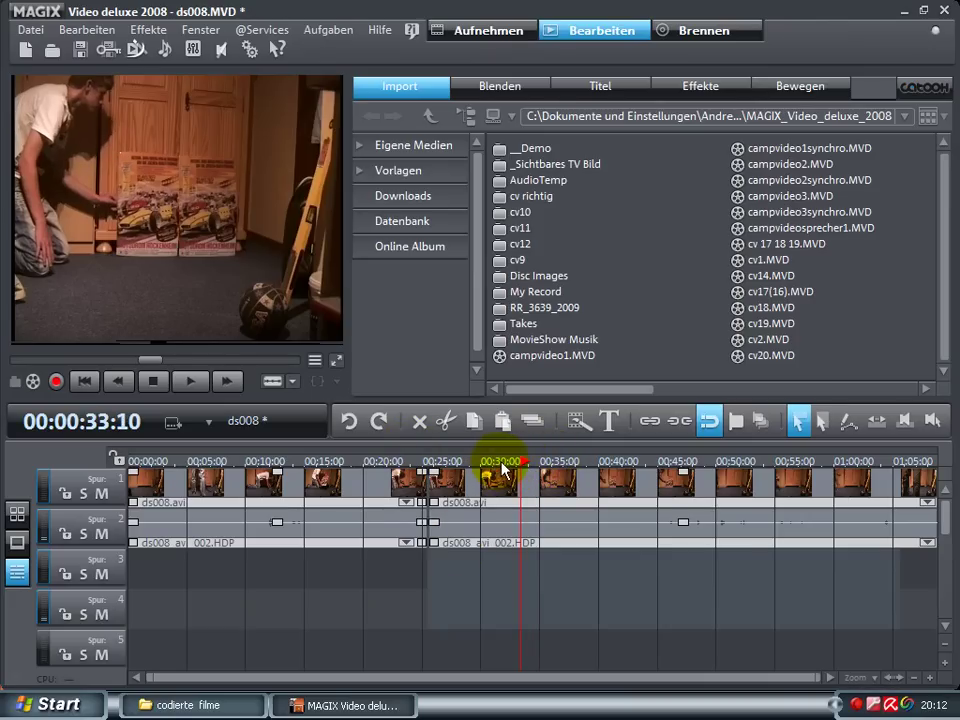
{"action": "left_click", "coordinate": [611, 462]}
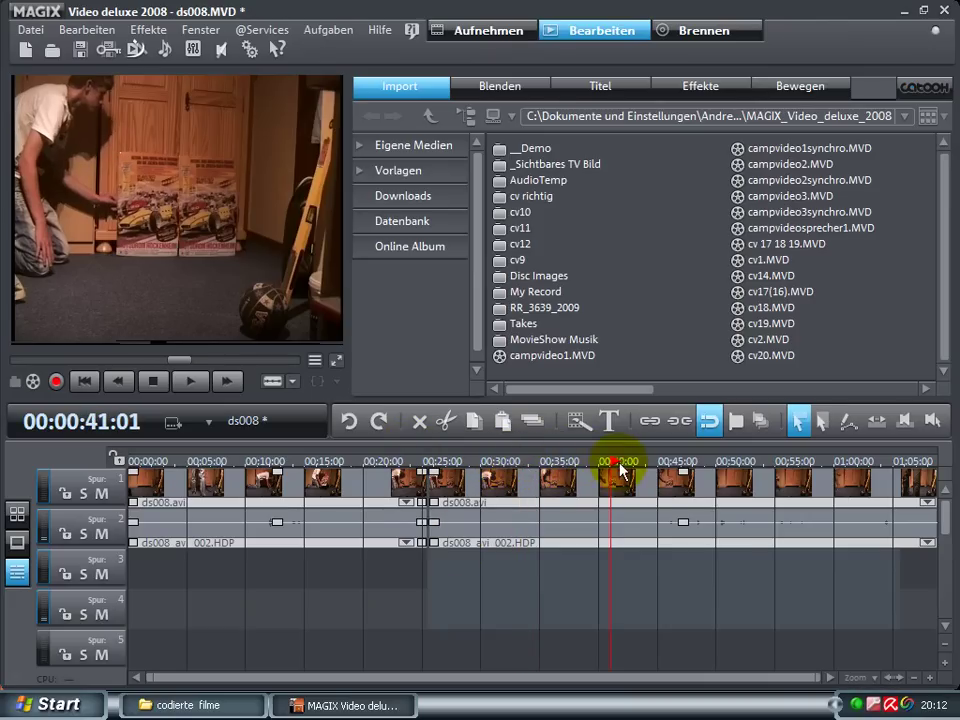
{"action": "left_click", "coordinate": [642, 462]}
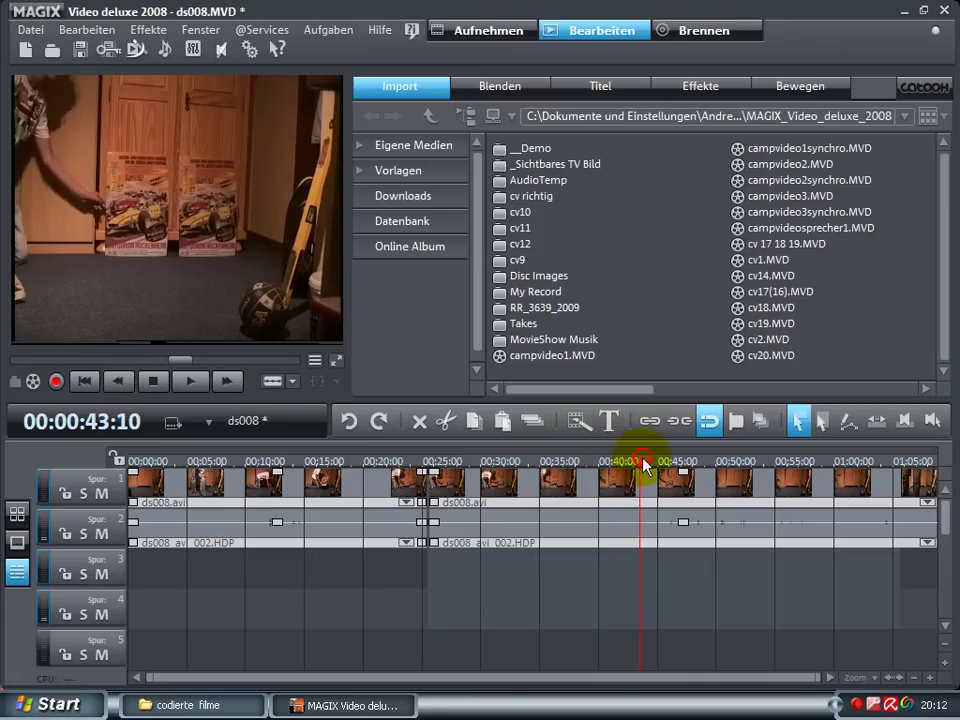
{"action": "left_click", "coordinate": [708, 463]}
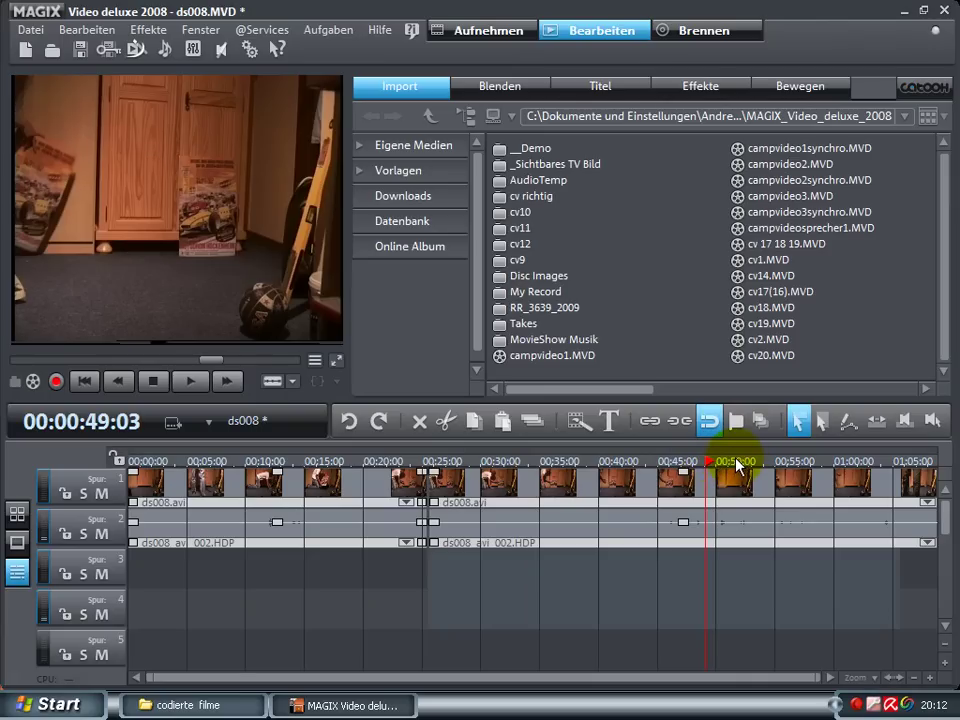
{"action": "left_click", "coordinate": [691, 462]}
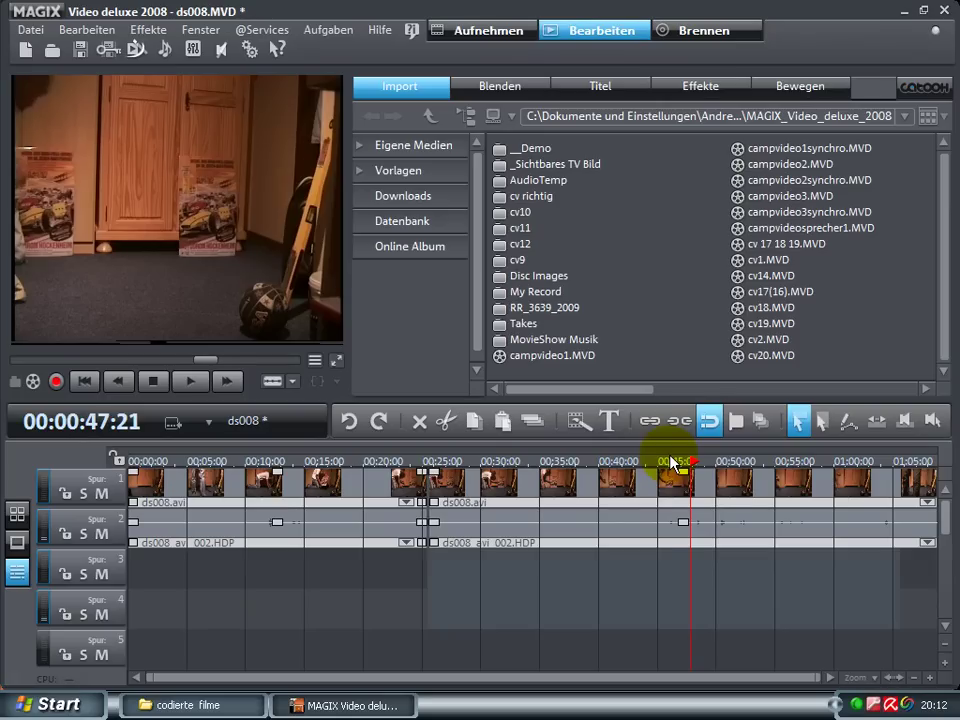
{"action": "left_click", "coordinate": [670, 462]}
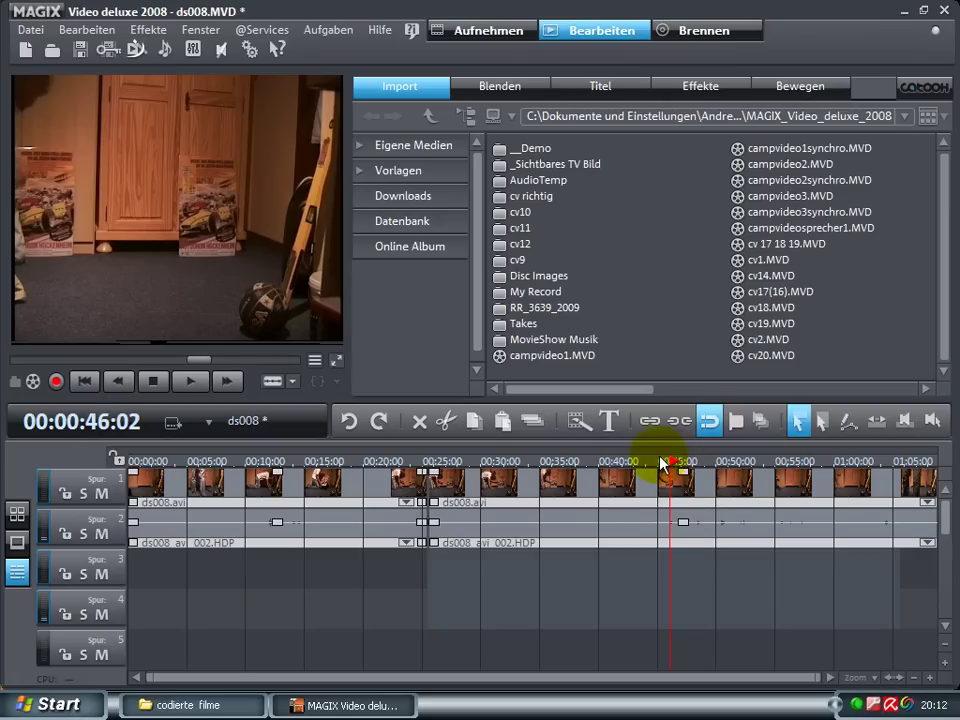
{"action": "left_click", "coordinate": [655, 462]}
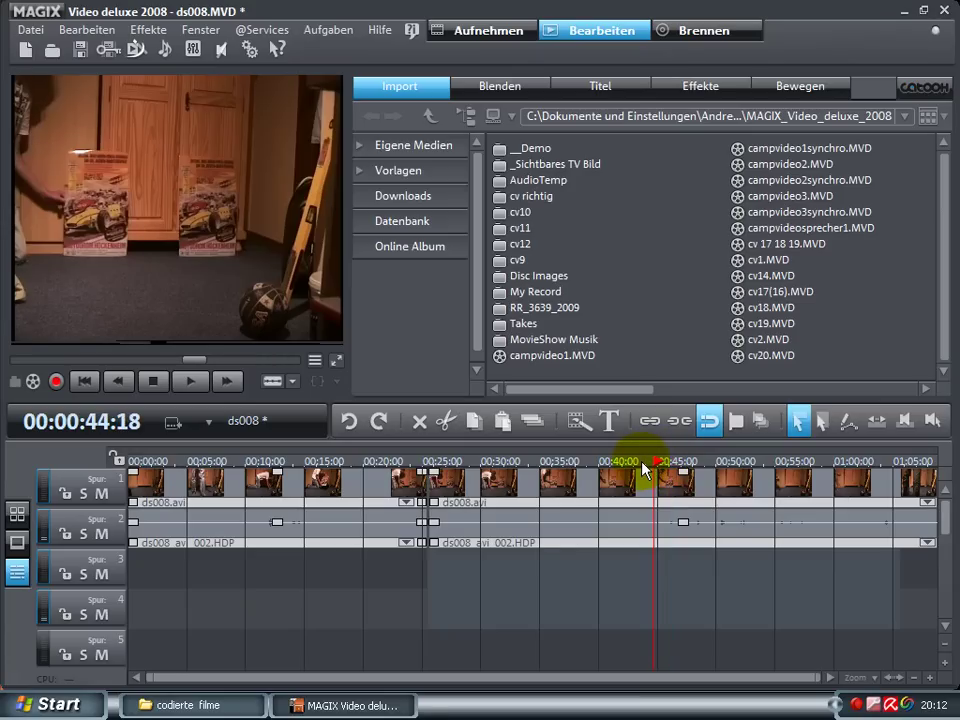
{"action": "left_click", "coordinate": [642, 463]}
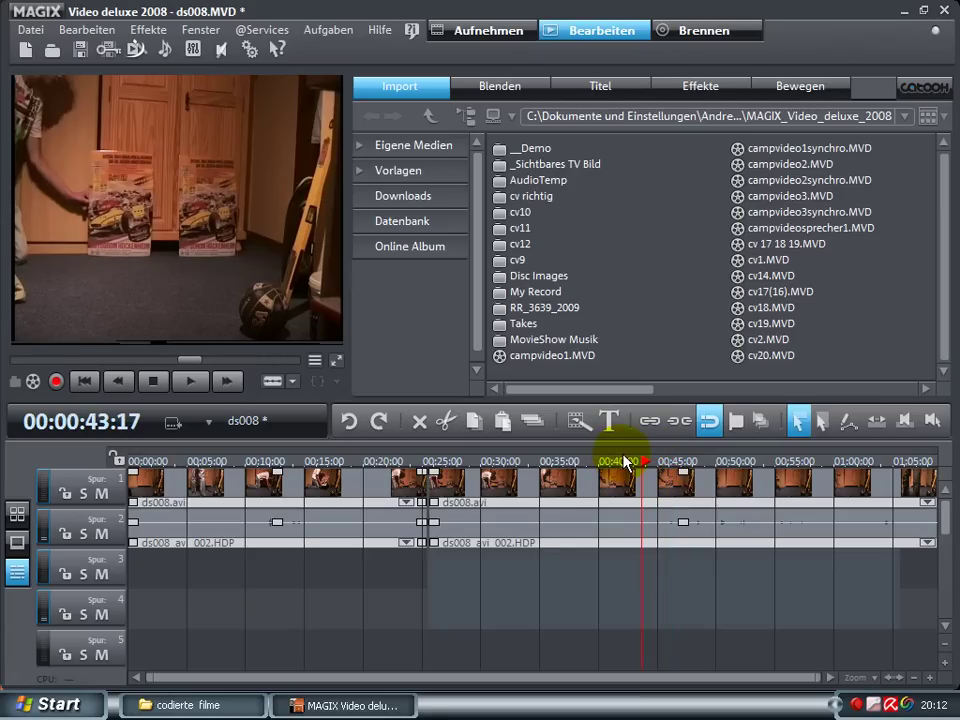
{"action": "left_click", "coordinate": [623, 462]}
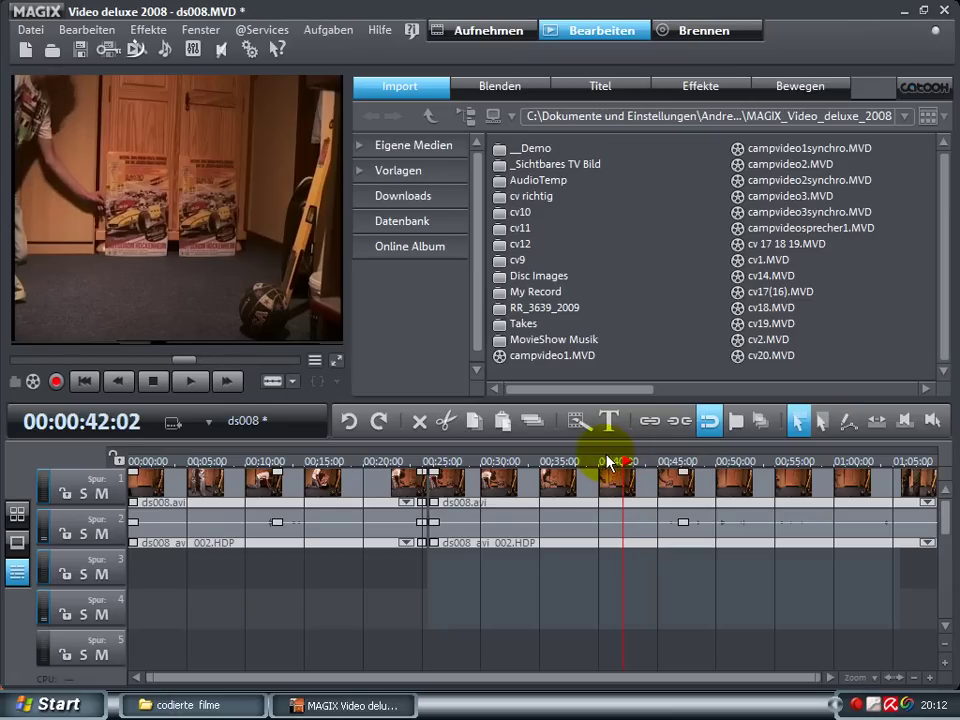
{"action": "left_click", "coordinate": [612, 462]}
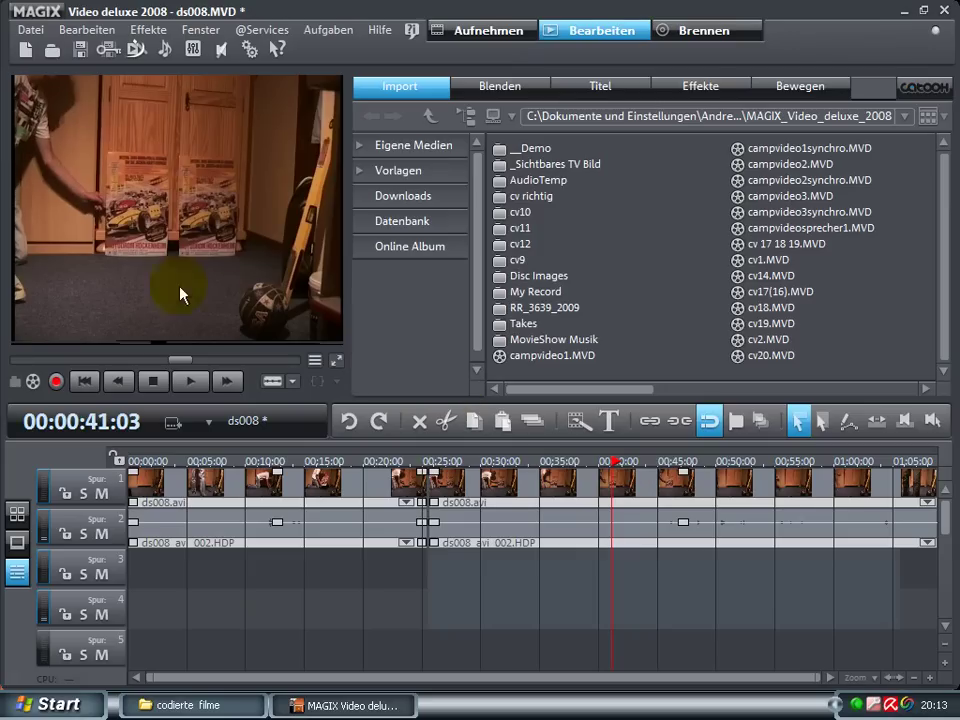
Step: Split the ds008 clip on tracks 1 and 2 at 00:00:39:21
{"action": "left_click", "coordinate": [598, 461]}
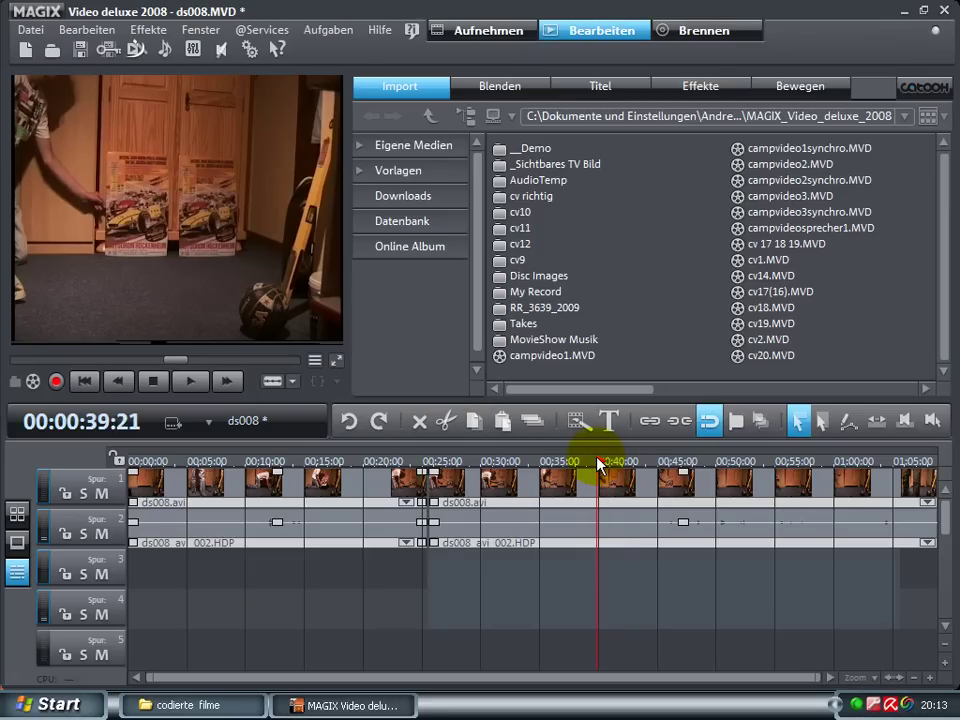
{"action": "left_click", "coordinate": [933, 685]}
{"action": "left_click", "coordinate": [933, 685]}
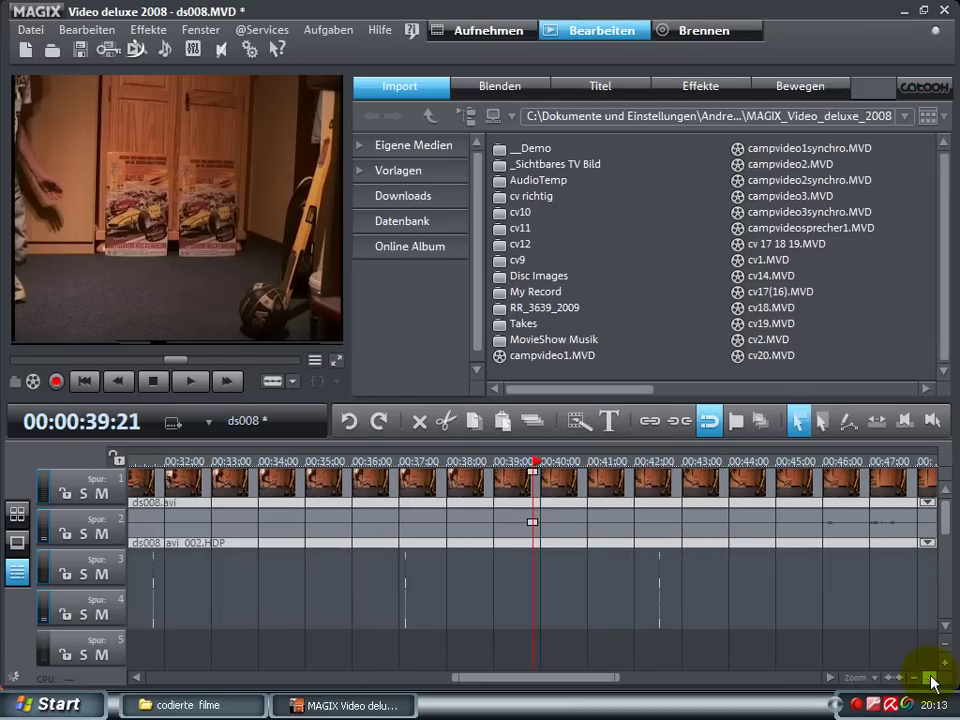
{"action": "left_click", "coordinate": [271, 382]}
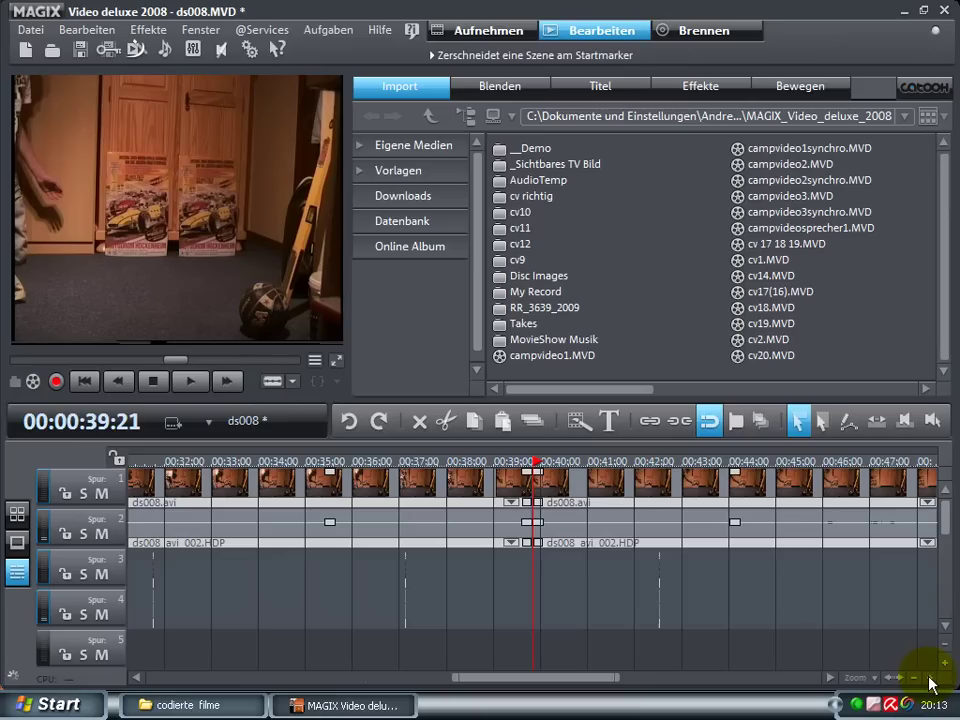
Step: Split the ds008 clip on tracks 1 and 2 one frame further at 00:00:39:22 to isolate a single frame
{"action": "left_click", "coordinate": [928, 678]}
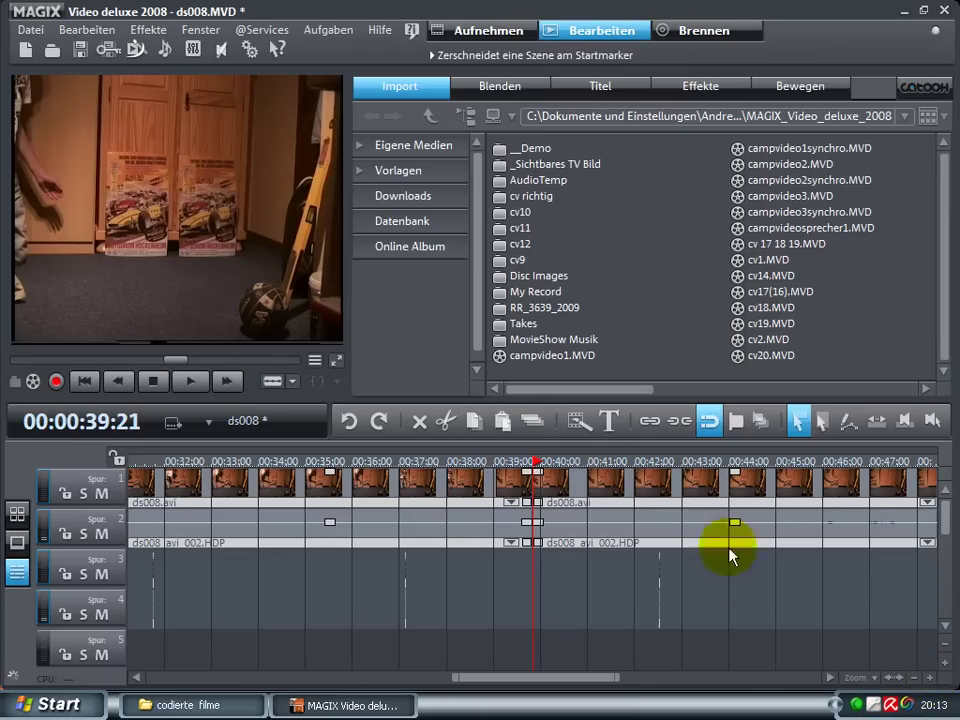
{"action": "left_click", "coordinate": [928, 678]}
{"action": "left_click", "coordinate": [928, 678]}
{"action": "left_click", "coordinate": [928, 678]}
{"action": "left_click", "coordinate": [928, 678]}
{"action": "left_click", "coordinate": [928, 678]}
{"action": "left_click", "coordinate": [928, 678]}
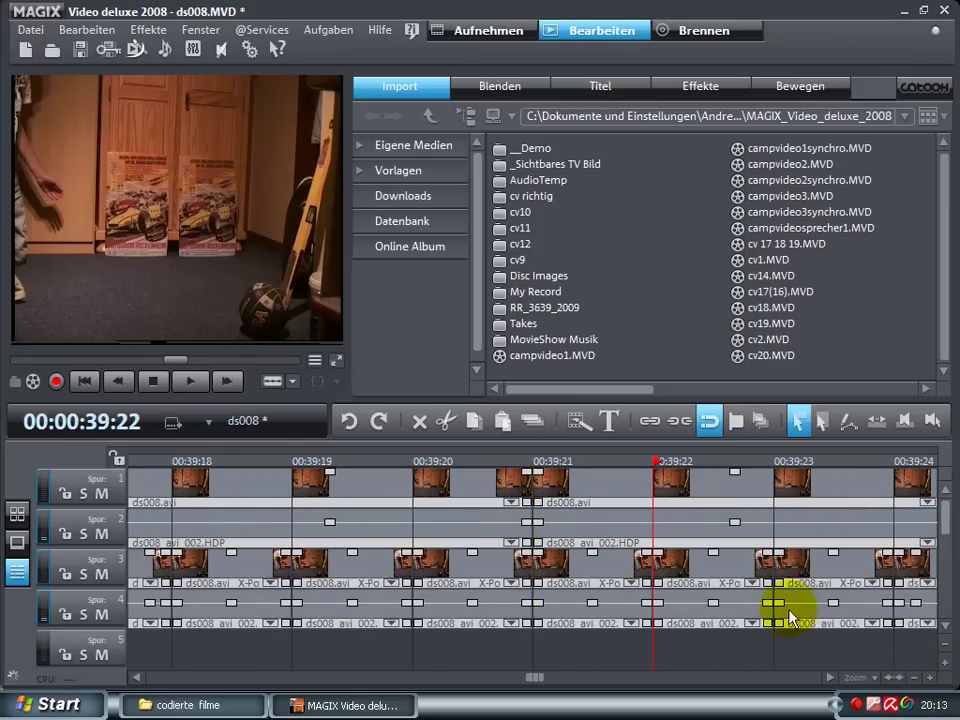
{"action": "left_click", "coordinate": [572, 475]}
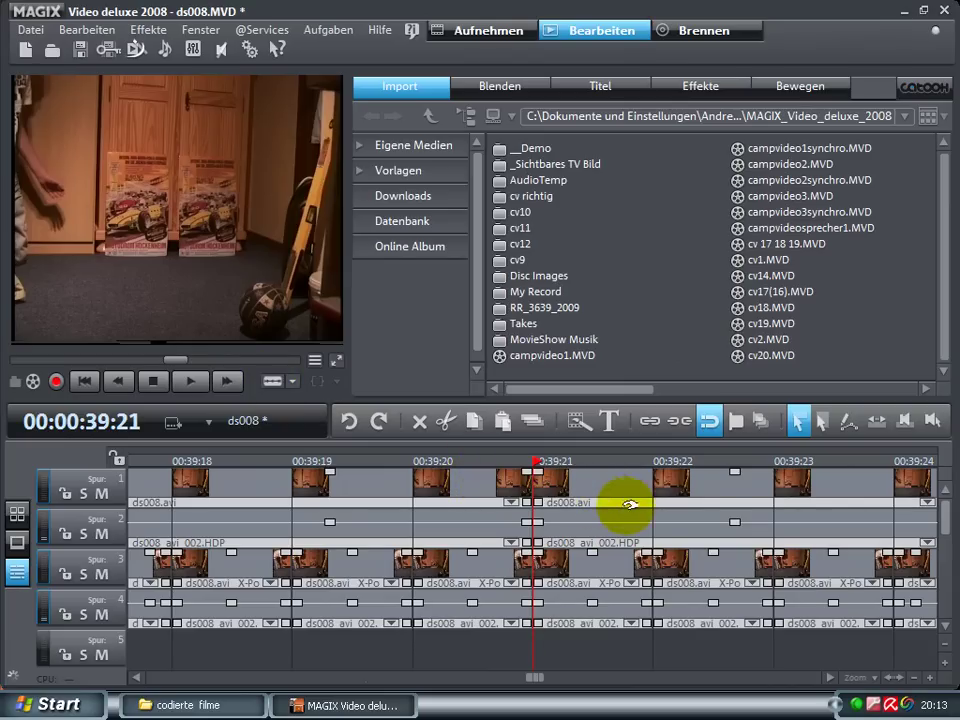
{"action": "left_click", "coordinate": [653, 463]}
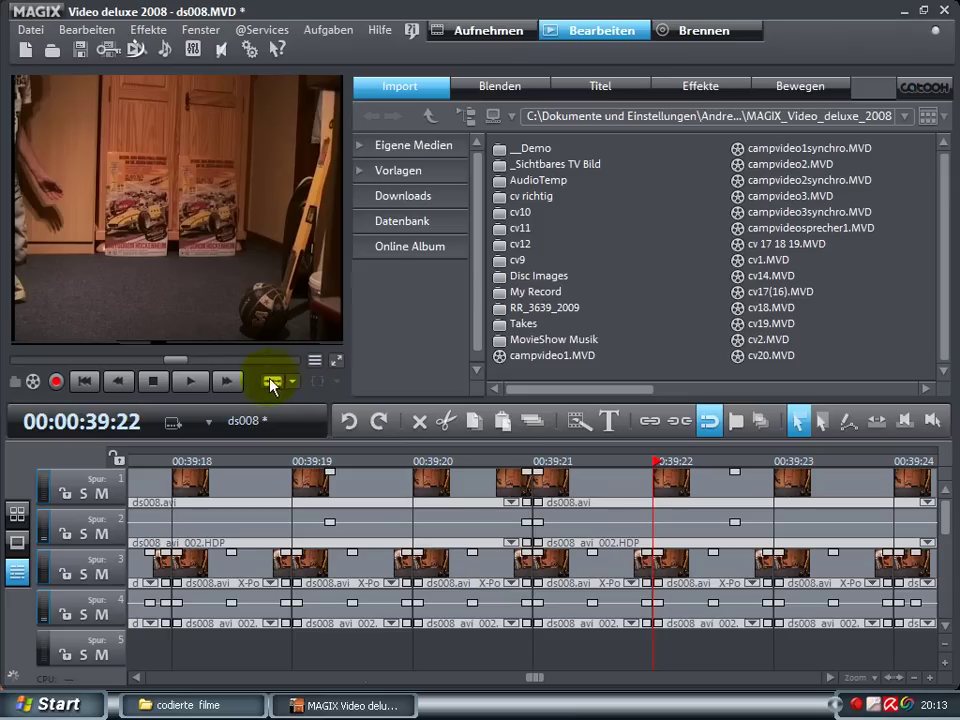
{"action": "key", "text": "t"}
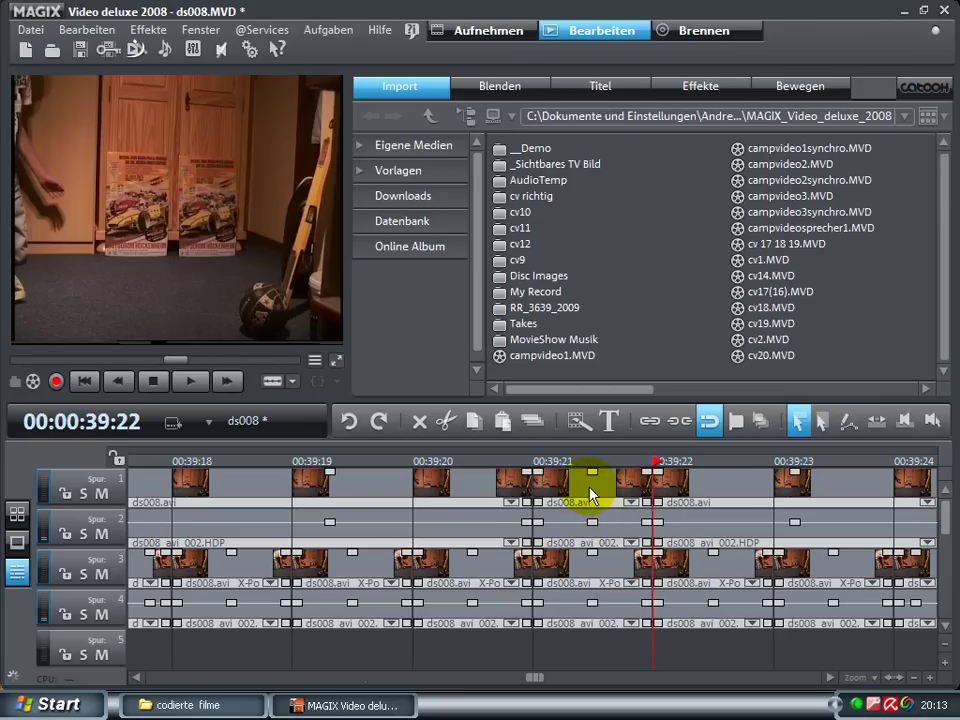
Step: Copy the isolated ds008 frame at 00:00:39:21 and place the copy on track 5 at the same position
{"action": "left_click", "coordinate": [592, 492]}
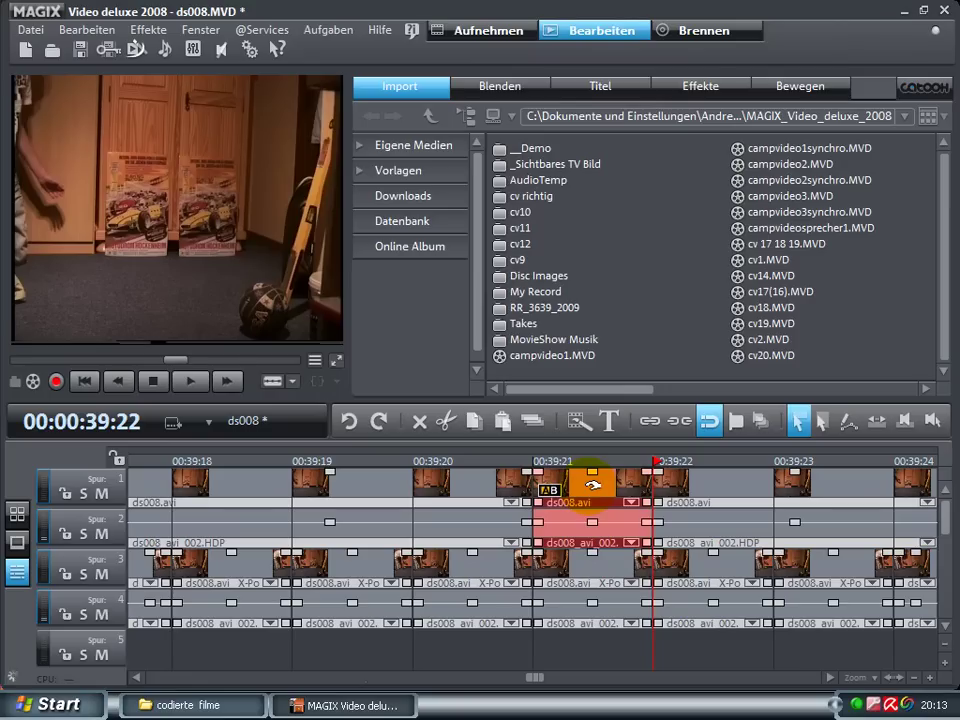
{"action": "key", "text": "ctrl+v"}
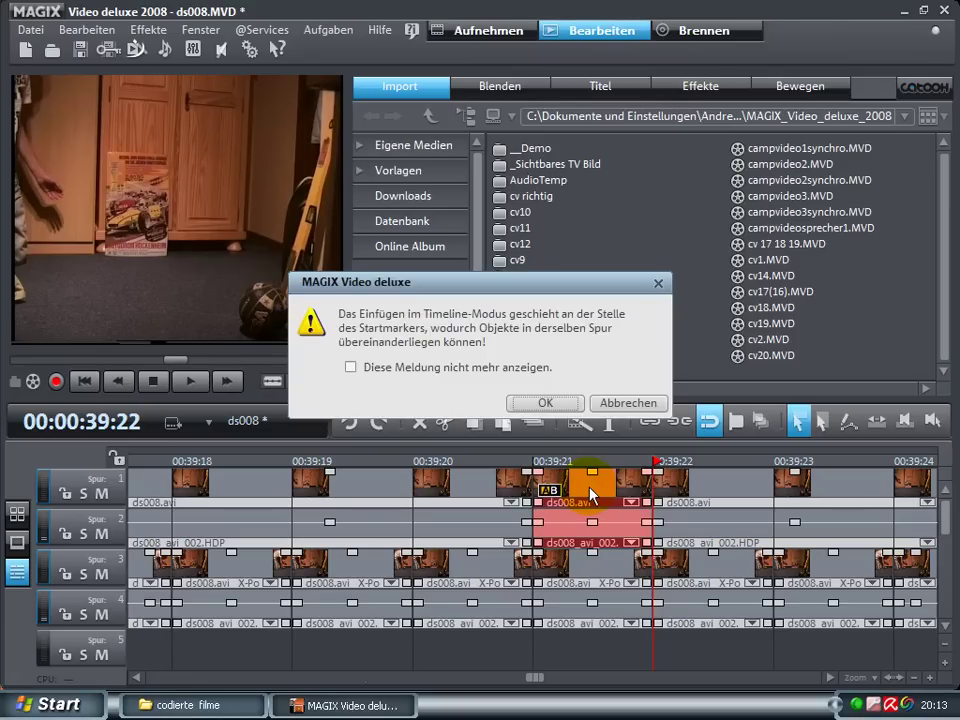
{"action": "left_click", "coordinate": [582, 410]}
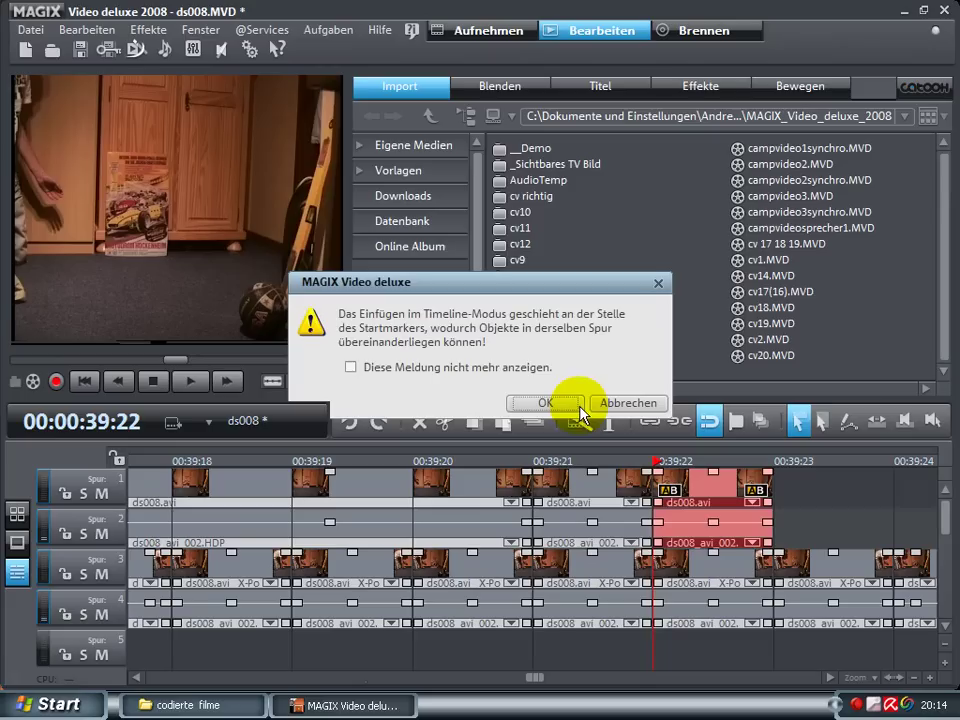
{"action": "mouse_move", "coordinate": [735, 500]}
{"action": "left_mouse_down"}
{"action": "mouse_move", "coordinate": [718, 489]}
{"action": "mouse_move", "coordinate": [621, 596]}
{"action": "mouse_move", "coordinate": [600, 648]}
{"action": "mouse_move", "coordinate": [612, 650]}
{"action": "left_mouse_up"}
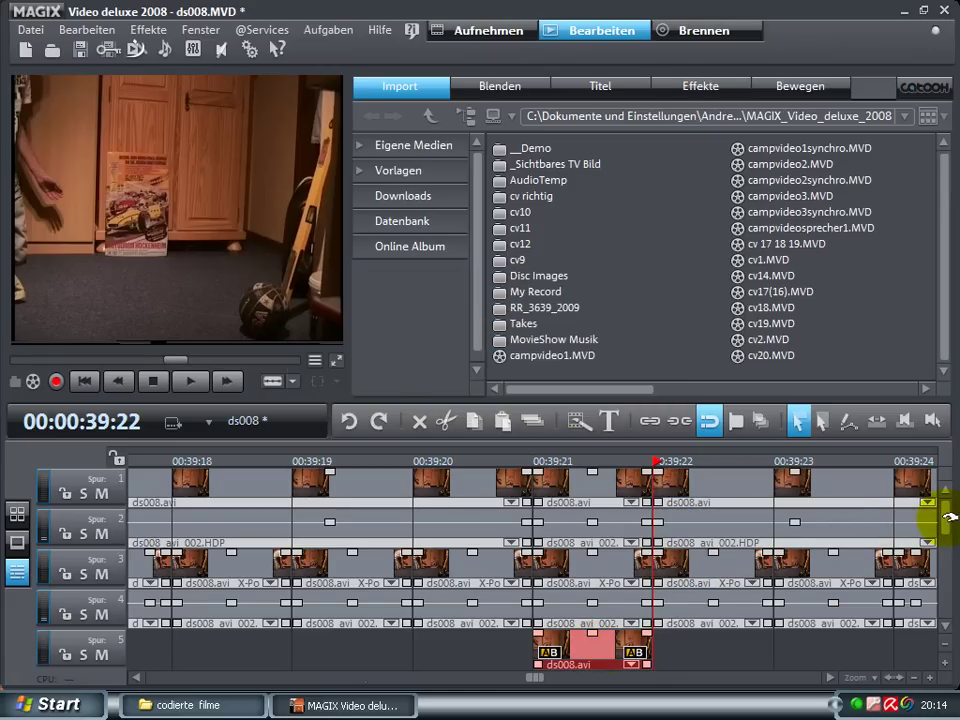
Step: Crop the frame on track 5 to the area around the left poster, starting 201 pixels from the left, without keeping proportions
{"action": "left_click", "coordinate": [613, 642]}
{"action": "right_click", "coordinate": [613, 642]}
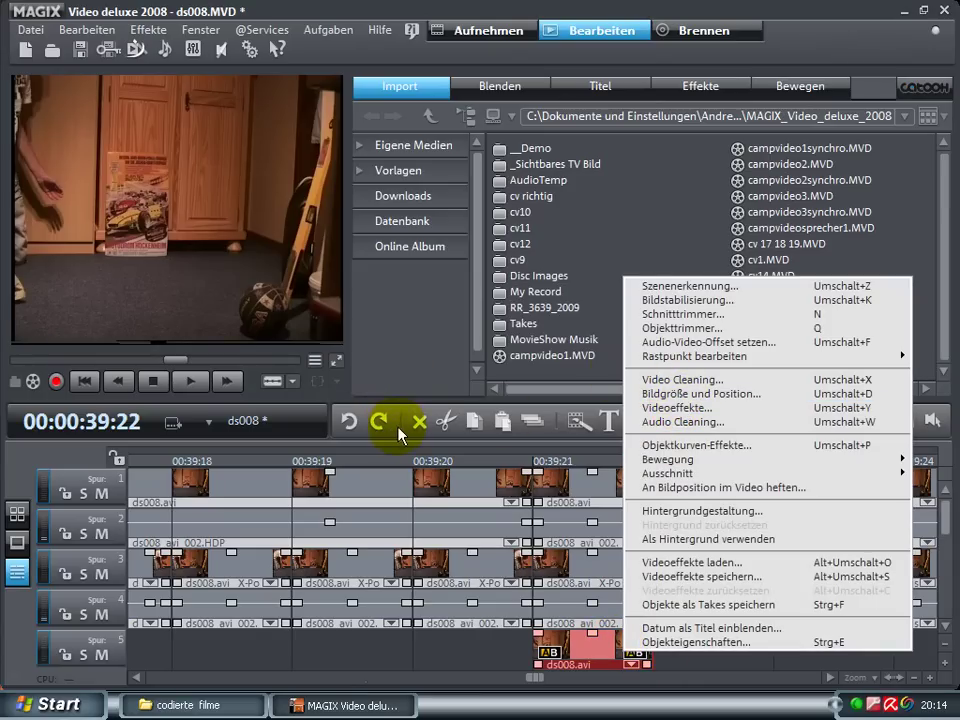
{"action": "key", "text": "shift+d"}
{"action": "left_click", "coordinate": [137, 223]}
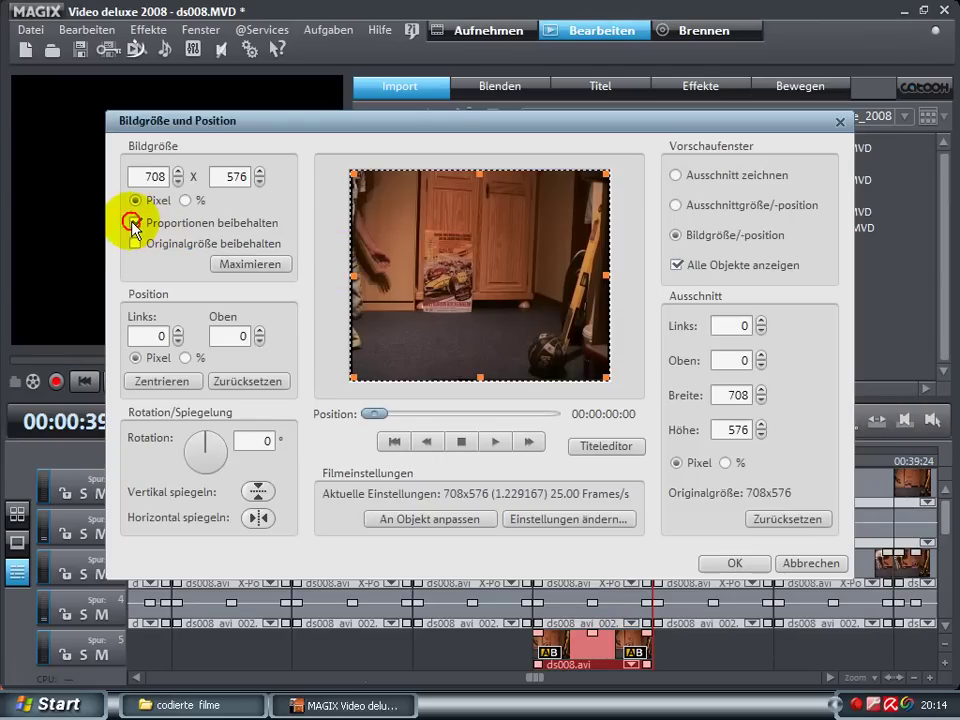
{"action": "left_click", "coordinate": [686, 206]}
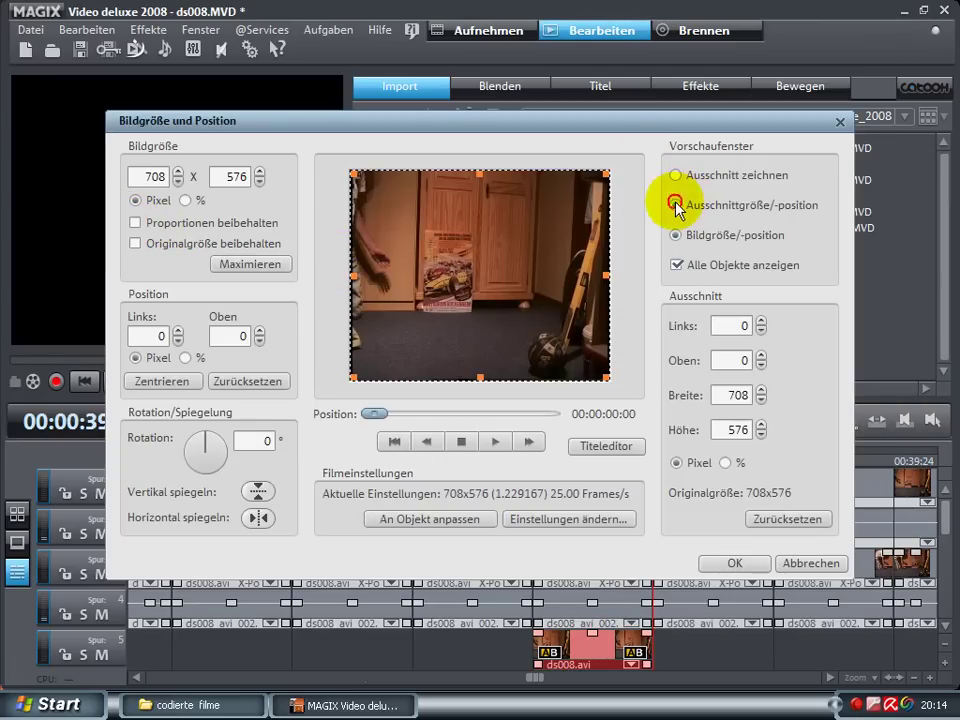
{"action": "left_click_drag", "start_coordinate": [350, 275], "coordinate": [426, 340]}
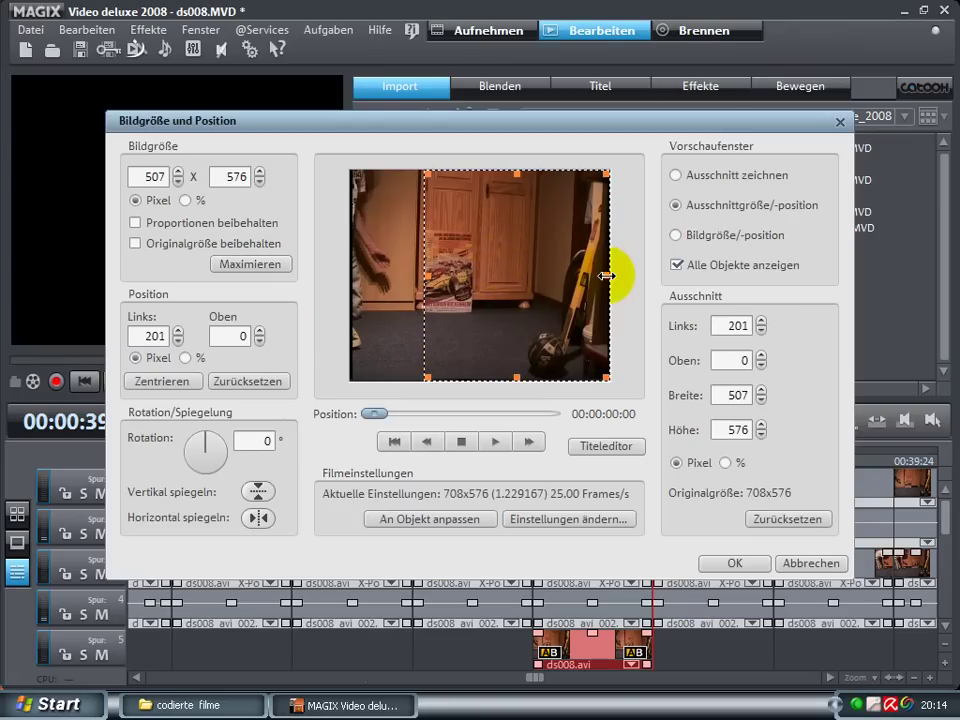
{"action": "left_click_drag", "start_coordinate": [611, 271], "coordinate": [474, 295]}
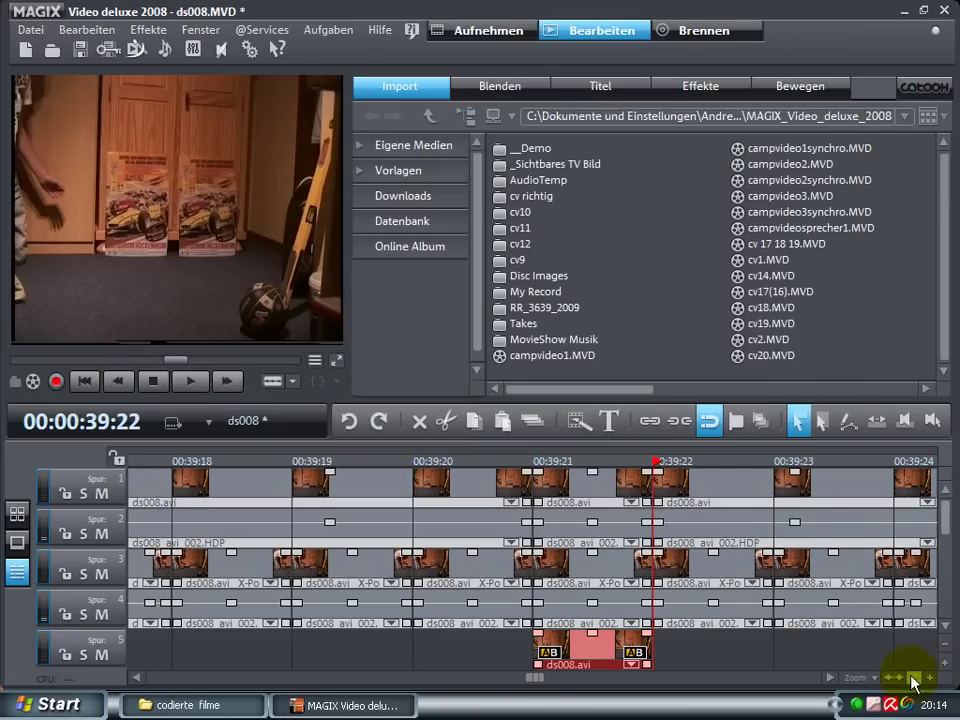
{"action": "left_click_drag", "start_coordinate": [917, 690], "coordinate": [729, 660]}
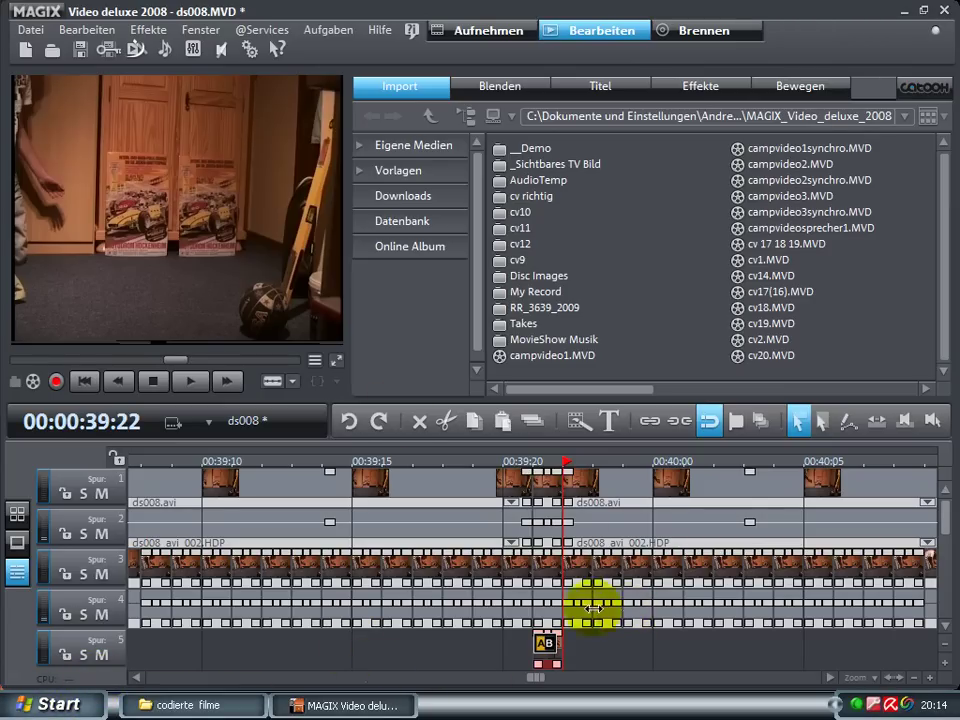
Step: Launch Firefox, and close MAGIX Video deluxe with the ds008 film saved
{"action": "left_click", "coordinate": [20, 706]}
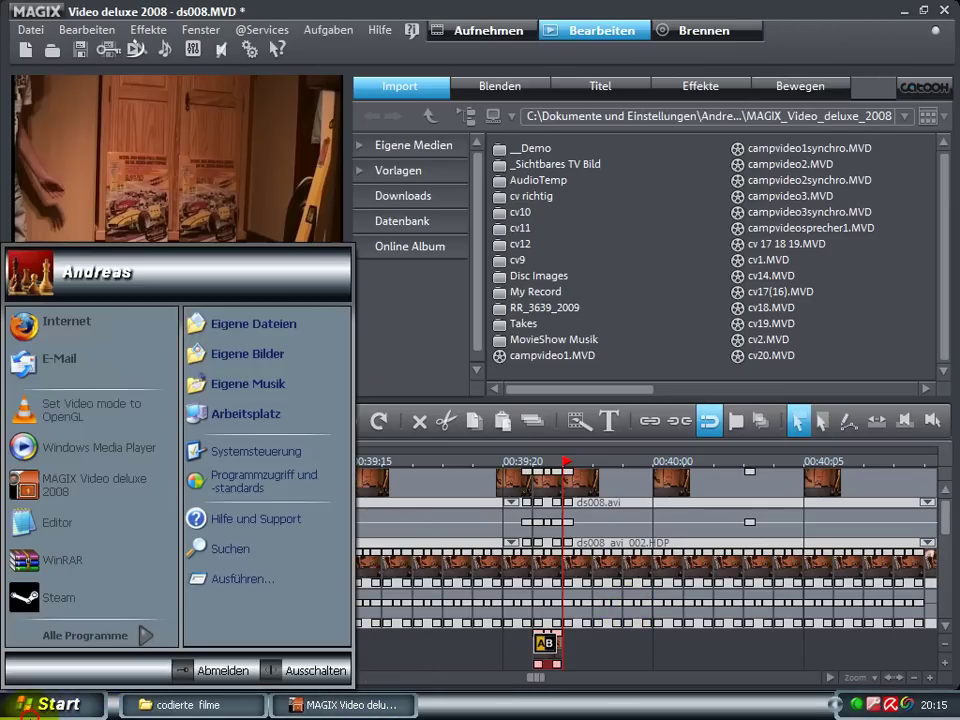
{"action": "left_click", "coordinate": [514, 354]}
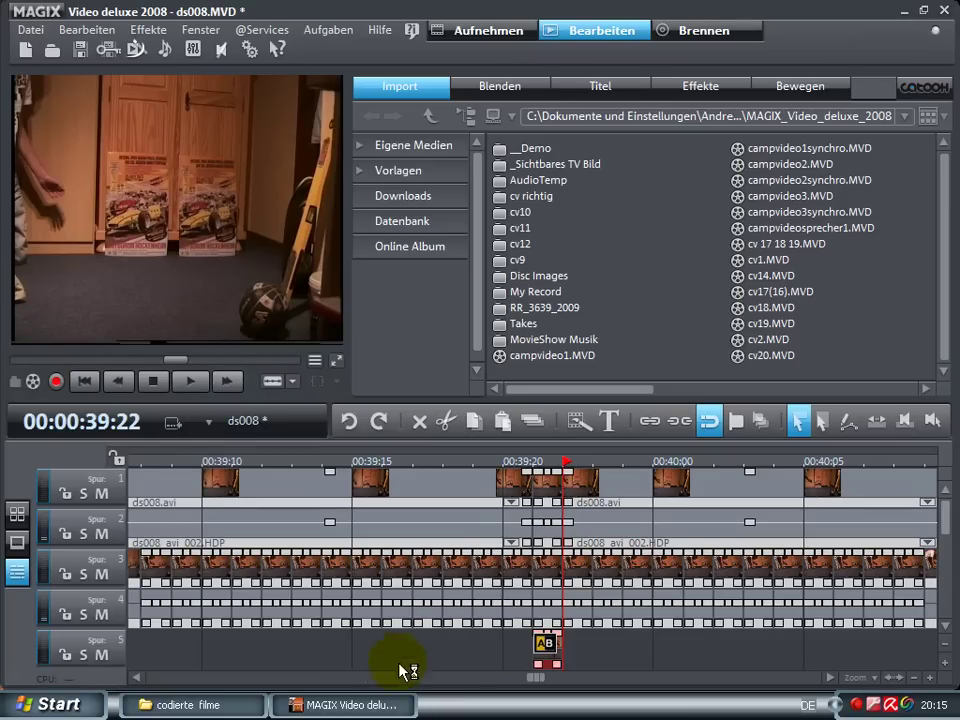
{"action": "right_click", "coordinate": [395, 704]}
{"action": "left_click", "coordinate": [437, 690]}
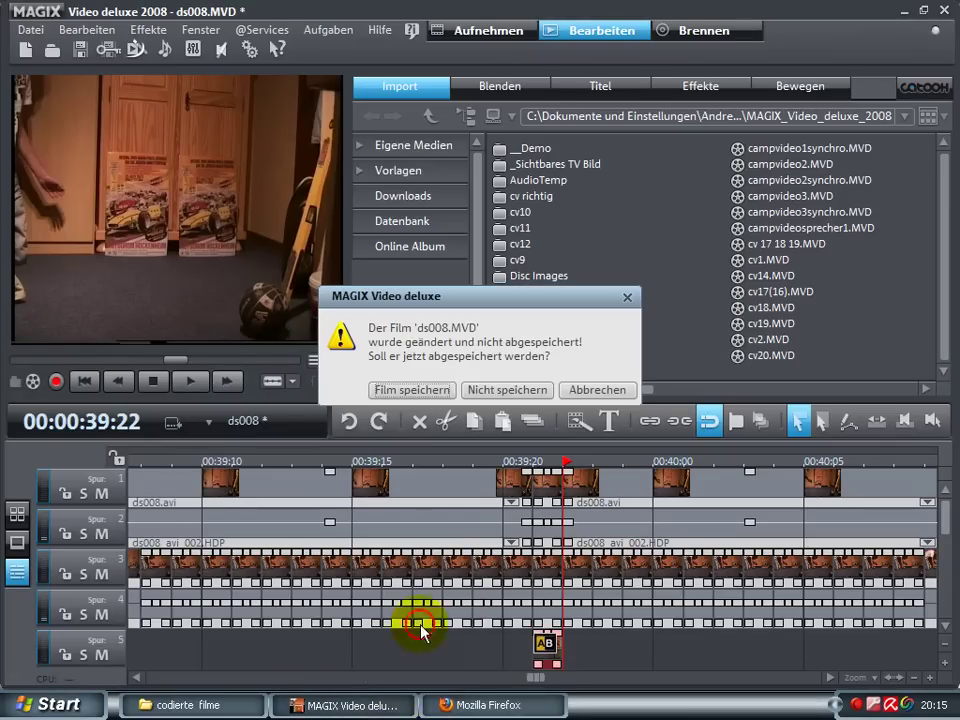
{"action": "left_click", "coordinate": [414, 390]}
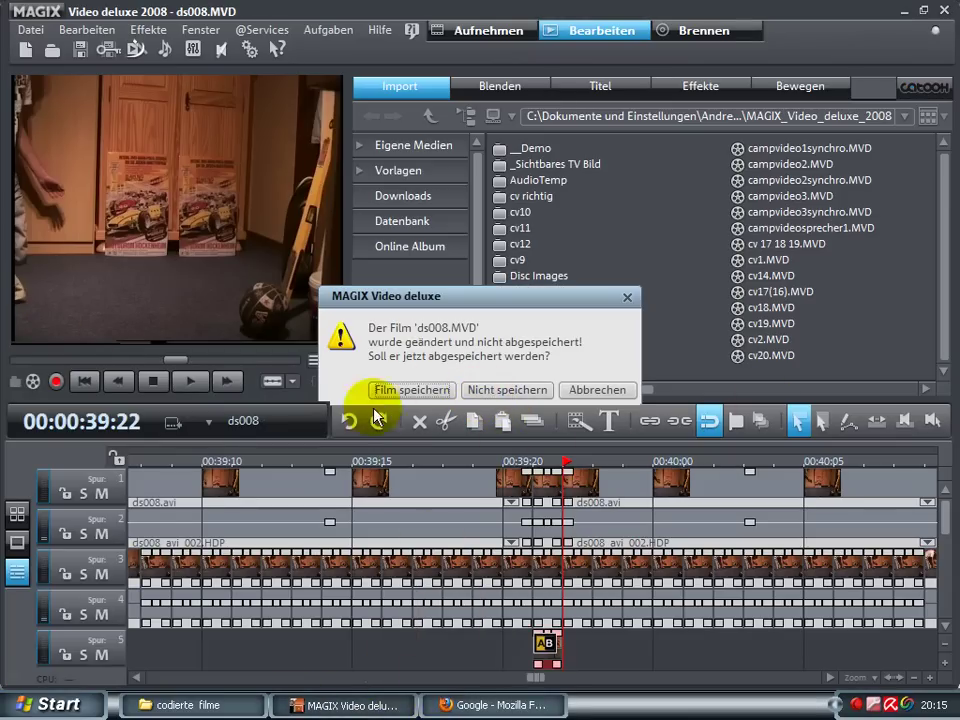
{"action": "left_click", "coordinate": [428, 392]}
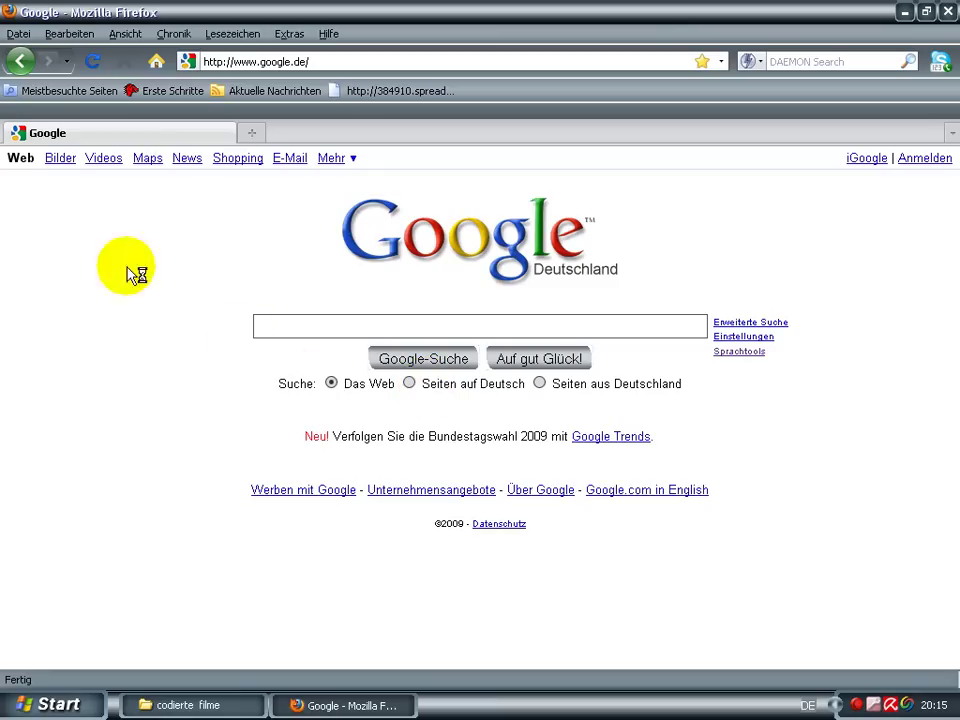
Step: Open the bookmarked YouTube page and go to the signed-in account's own channel
{"action": "left_click", "coordinate": [222, 40]}
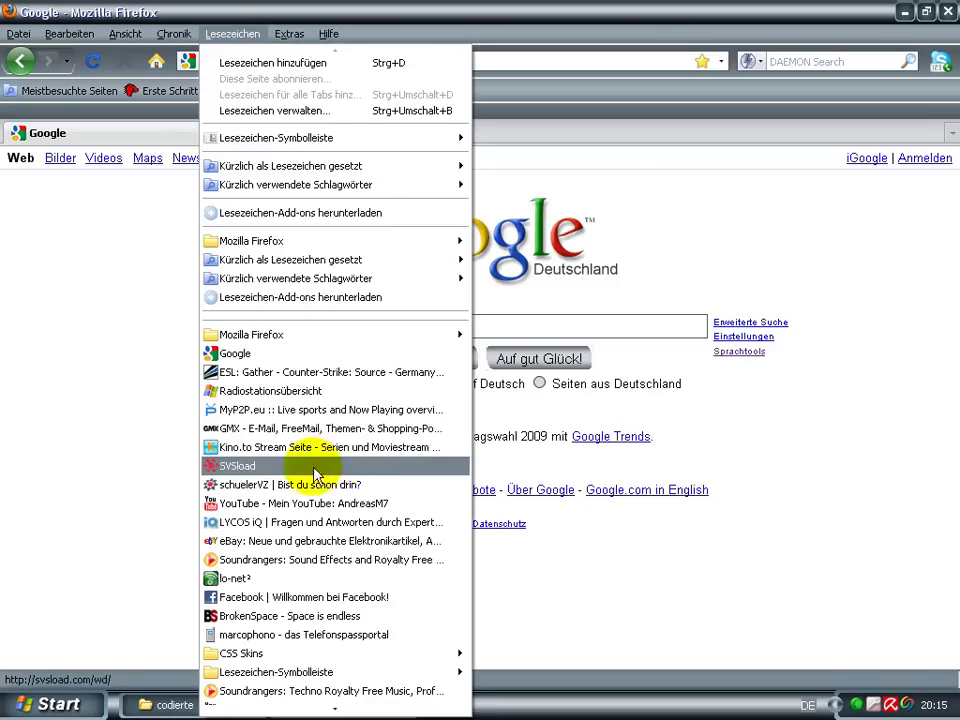
{"action": "left_click", "coordinate": [313, 505]}
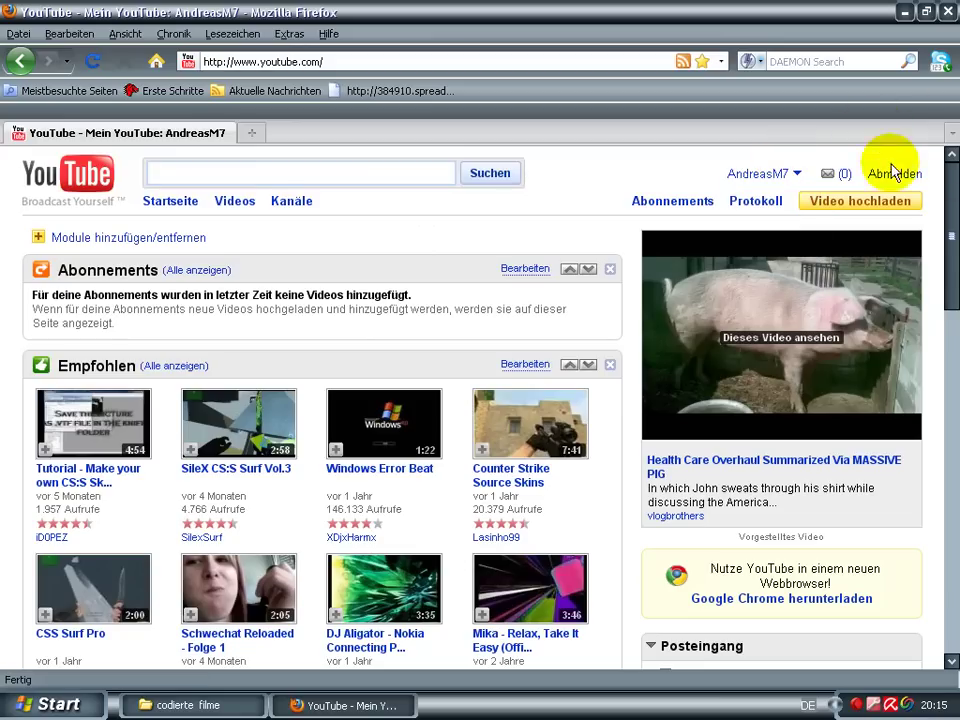
{"action": "left_click", "coordinate": [797, 173]}
{"action": "left_click", "coordinate": [756, 188]}
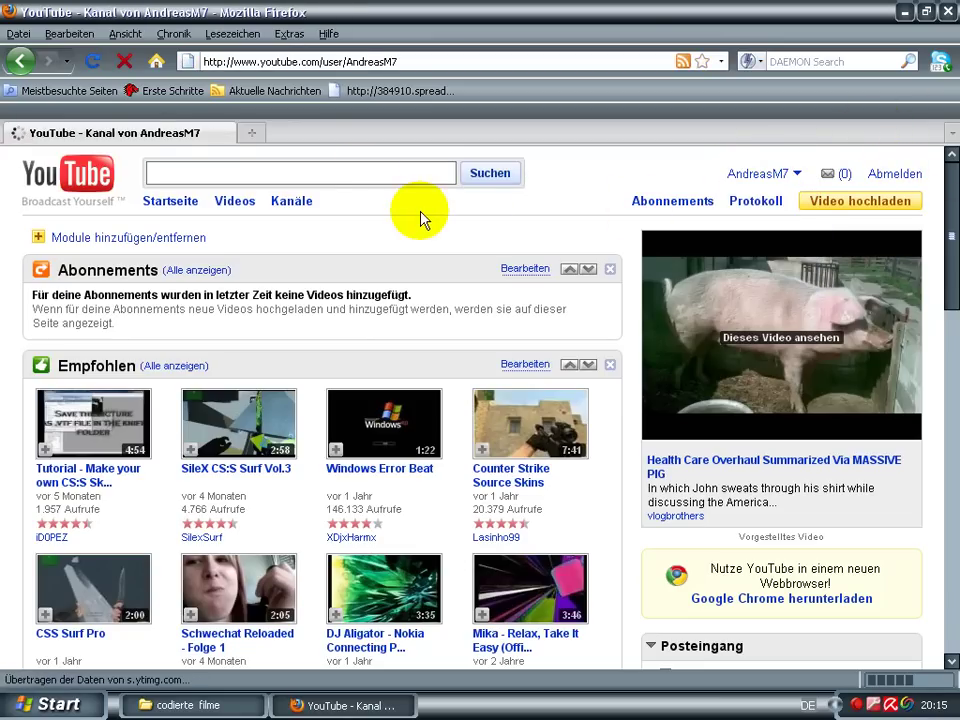
Step: Show all of the channel's videos and open the one titled Nochmal ein "verrücktes" video
{"action": "scroll", "coordinate": [848, 566], "scroll_direction": "down", "scroll_amount": 5}
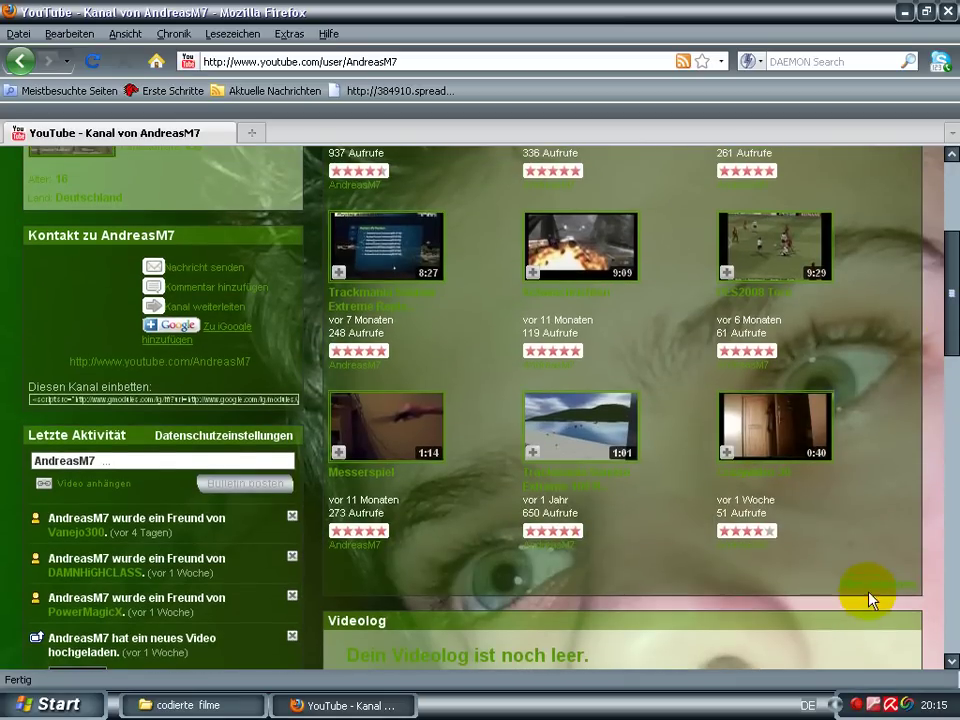
{"action": "left_click", "coordinate": [870, 590]}
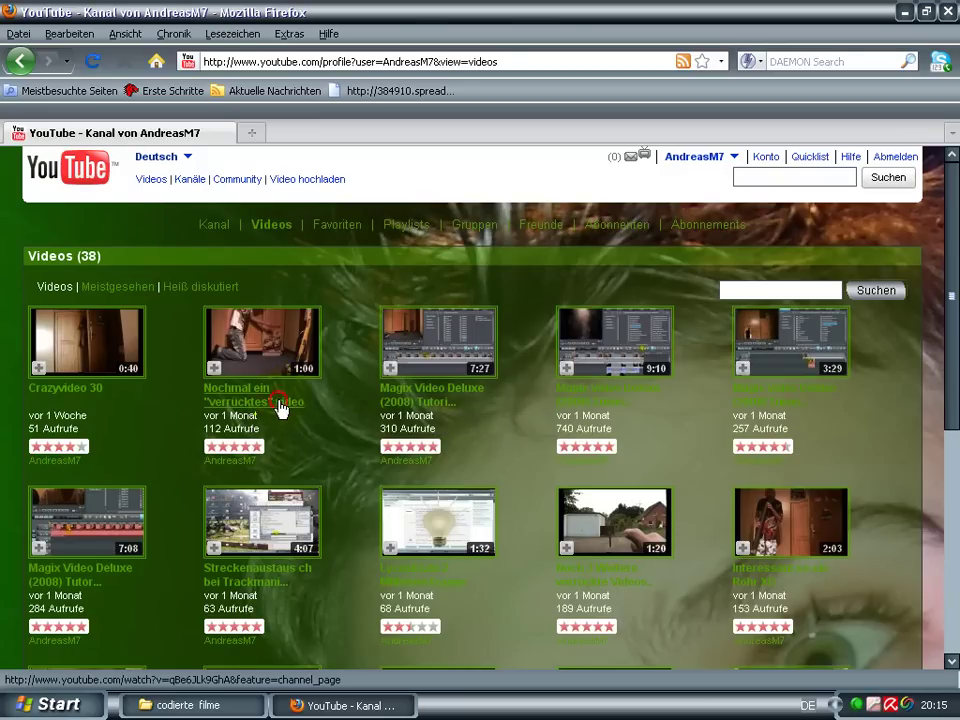
{"action": "left_click", "coordinate": [280, 406]}
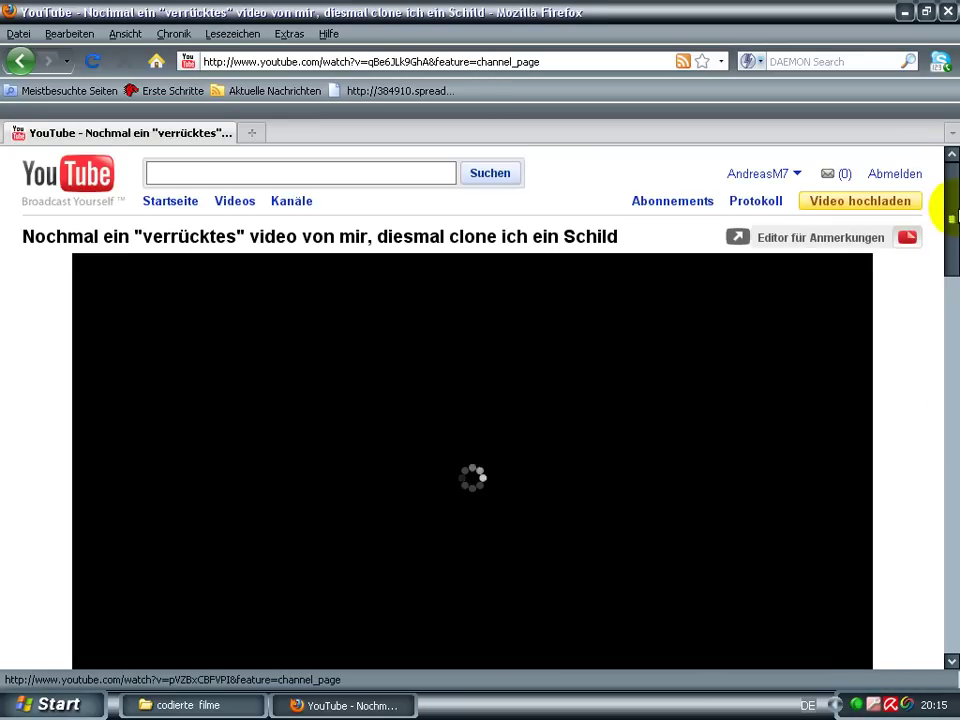